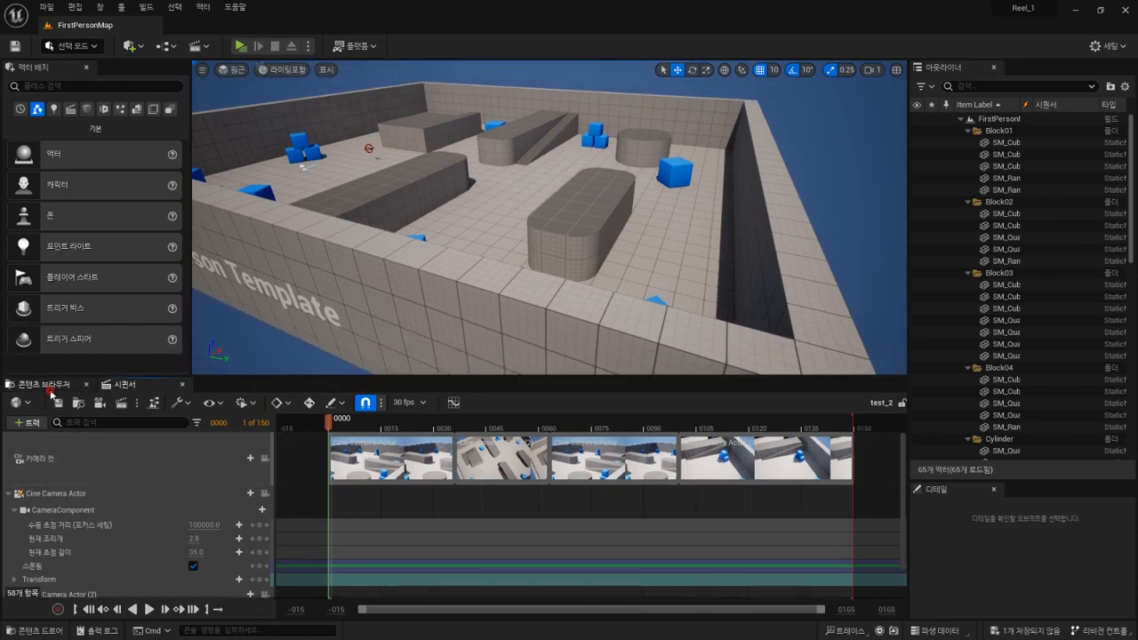
Step: Undock the Sequencer panel below the viewport and dock it back beside the Content Browser
{"action": "left_click", "coordinate": [44, 385]}
{"action": "left_click", "coordinate": [136, 390]}
{"action": "left_click_drag", "start_coordinate": [142, 387], "coordinate": [813, 638]}
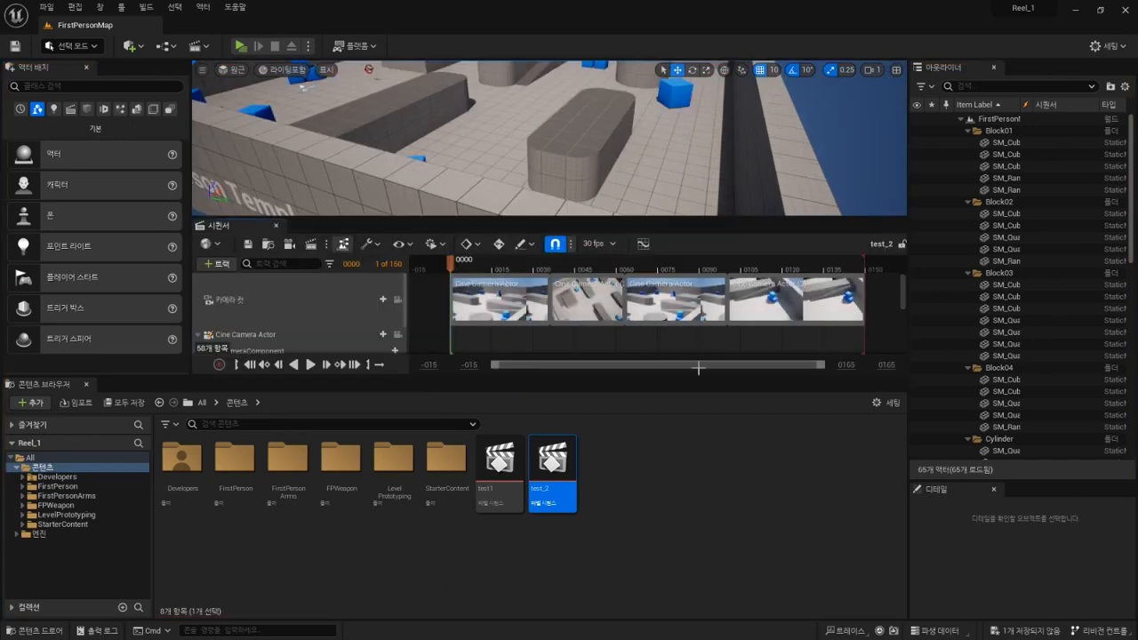
{"action": "left_click_drag", "start_coordinate": [247, 227], "coordinate": [184, 384]}
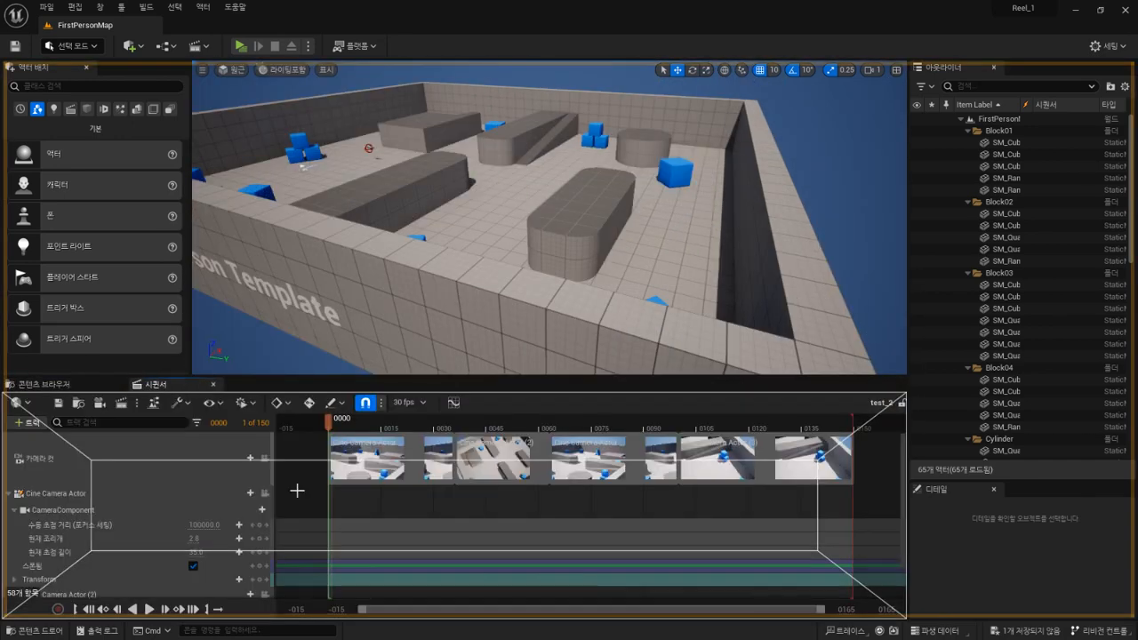
{"action": "left_click_drag", "start_coordinate": [297, 490], "coordinate": [297, 490]}
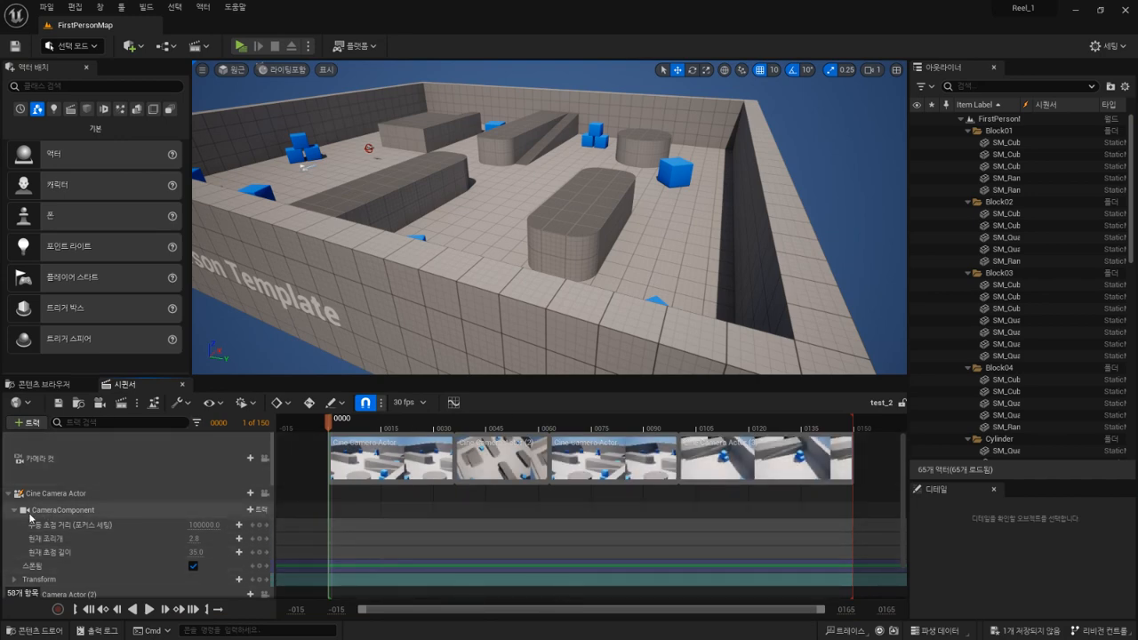
Step: Collapse the Cine Camera Actor tracks in the test_2 sequence and enlarge the Sequencer panel vertically
{"action": "left_click", "coordinate": [9, 493]}
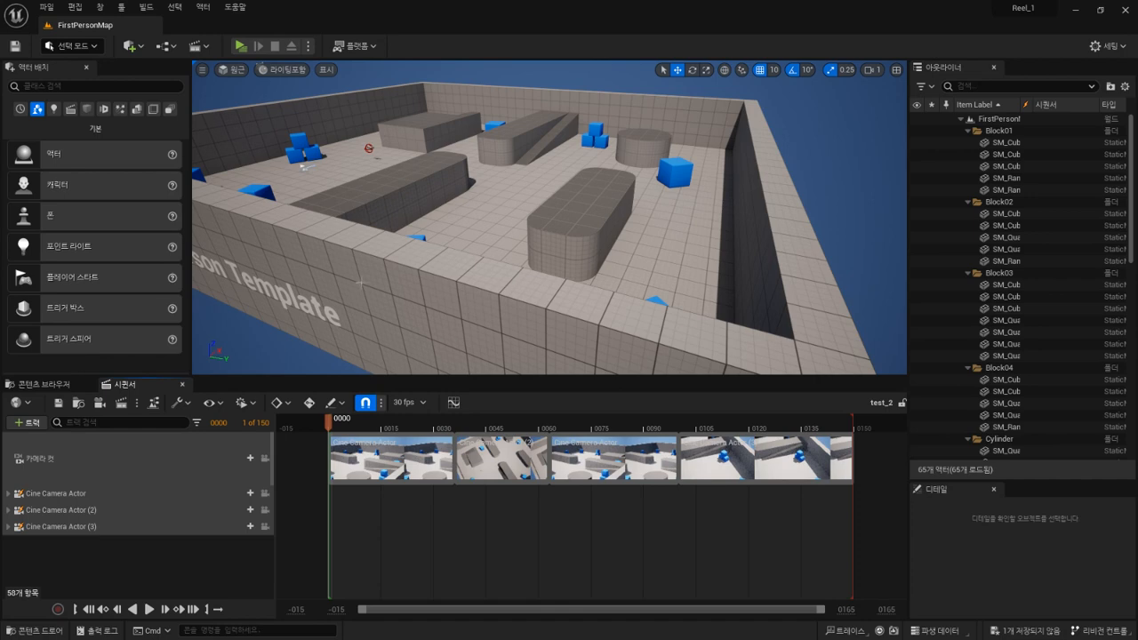
{"action": "left_click", "coordinate": [44, 384]}
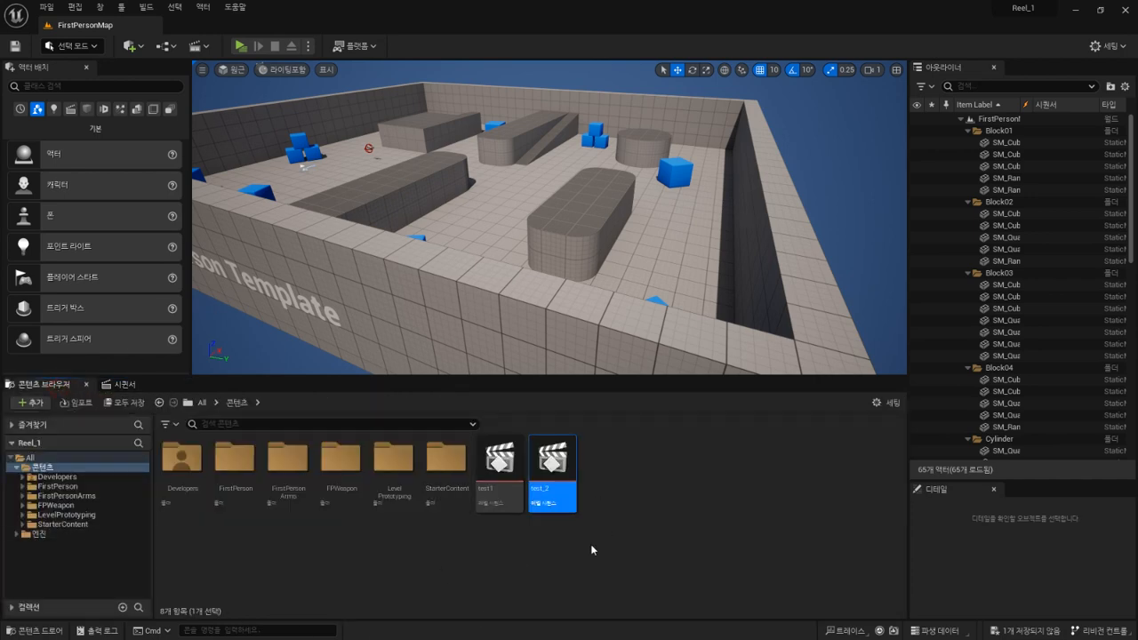
{"action": "left_click_drag", "start_coordinate": [551, 460], "coordinate": [151, 387]}
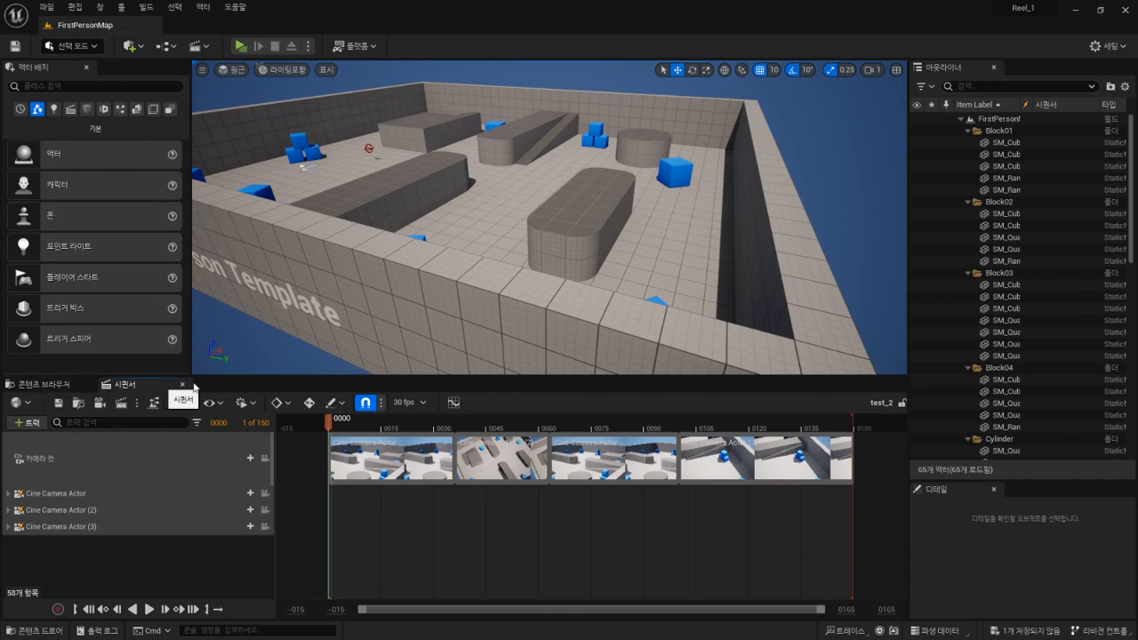
{"action": "left_click_drag", "start_coordinate": [210, 375], "coordinate": [212, 369]}
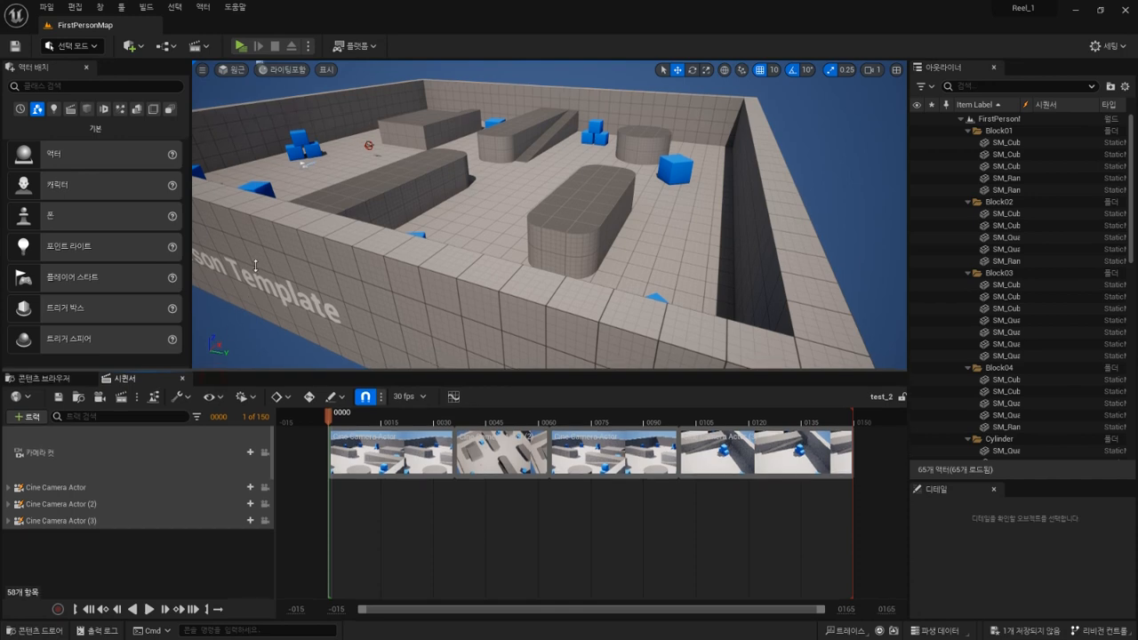
{"action": "left_click_drag", "start_coordinate": [248, 289], "coordinate": [247, 206]}
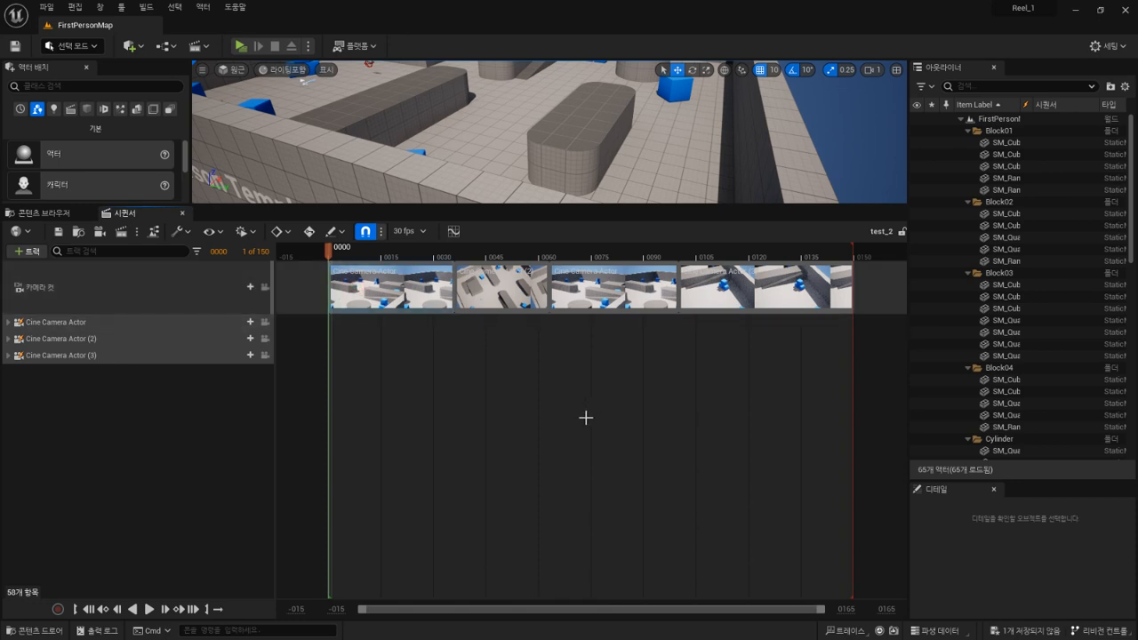
Step: Delete all four camera clips from the Camera Cuts track
{"action": "left_click", "coordinate": [418, 296]}
{"action": "key", "text": "Delete"}
{"action": "left_click", "coordinate": [505, 297]}
{"action": "key", "text": "Delete"}
{"action": "left_click", "coordinate": [630, 298]}
{"action": "key", "text": "Delete"}
{"action": "left_click", "coordinate": [735, 299]}
{"action": "key", "text": "Delete"}
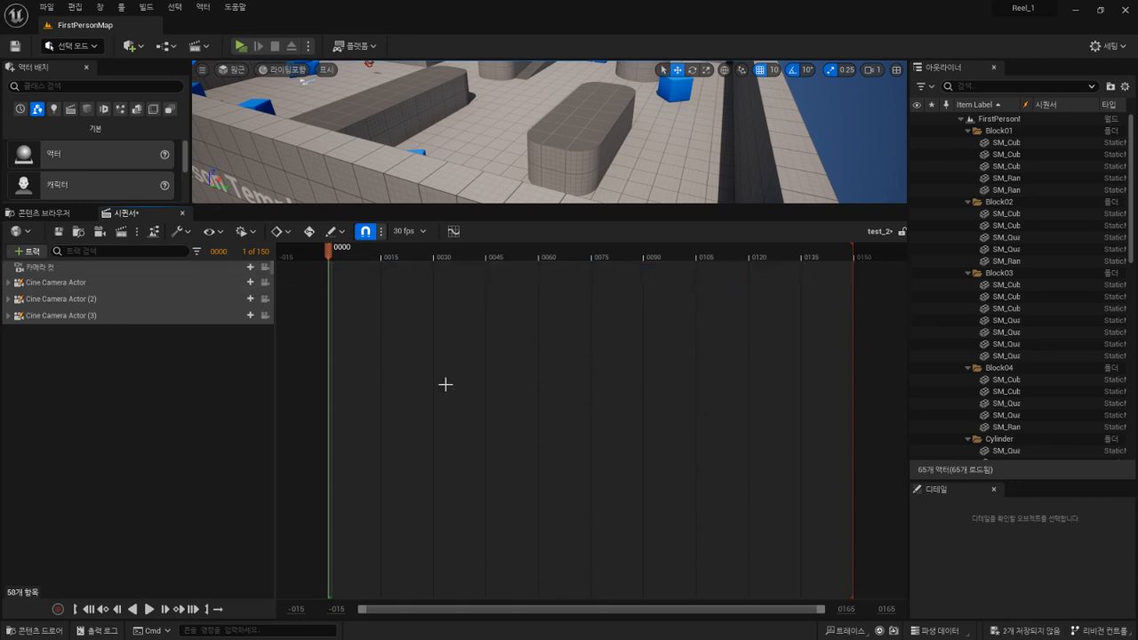
Step: Pilot the first Cine Camera Actor in the viewport and add its existing binding to the empty Camera Cuts track
{"action": "left_click", "coordinate": [107, 281]}
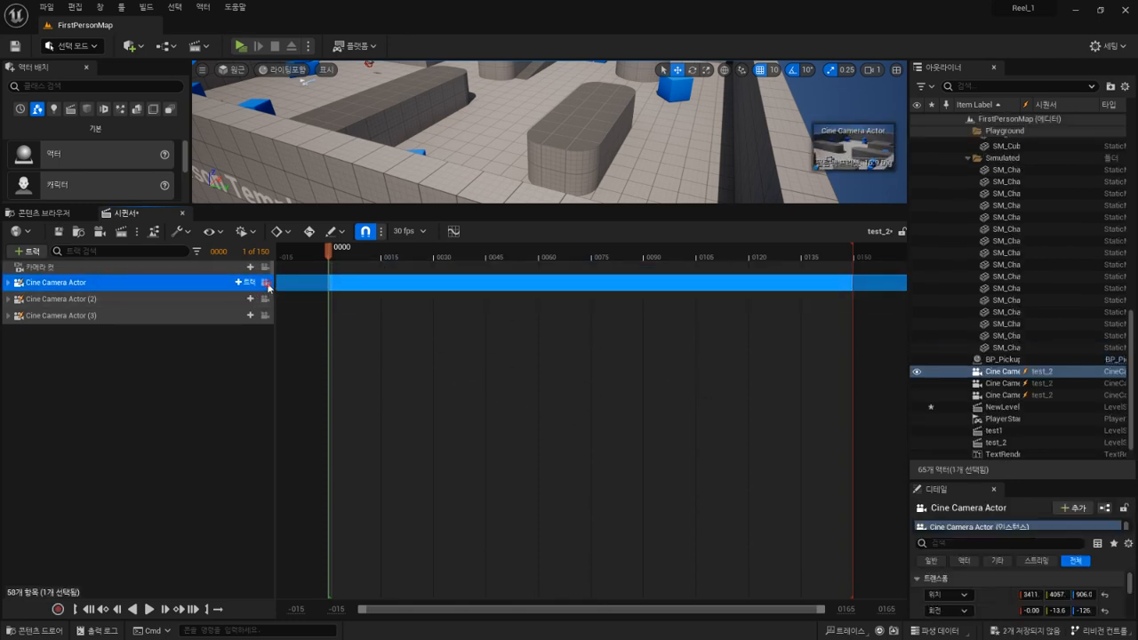
{"action": "left_click", "coordinate": [265, 283]}
{"action": "left_click_drag", "start_coordinate": [353, 206], "coordinate": [360, 348]}
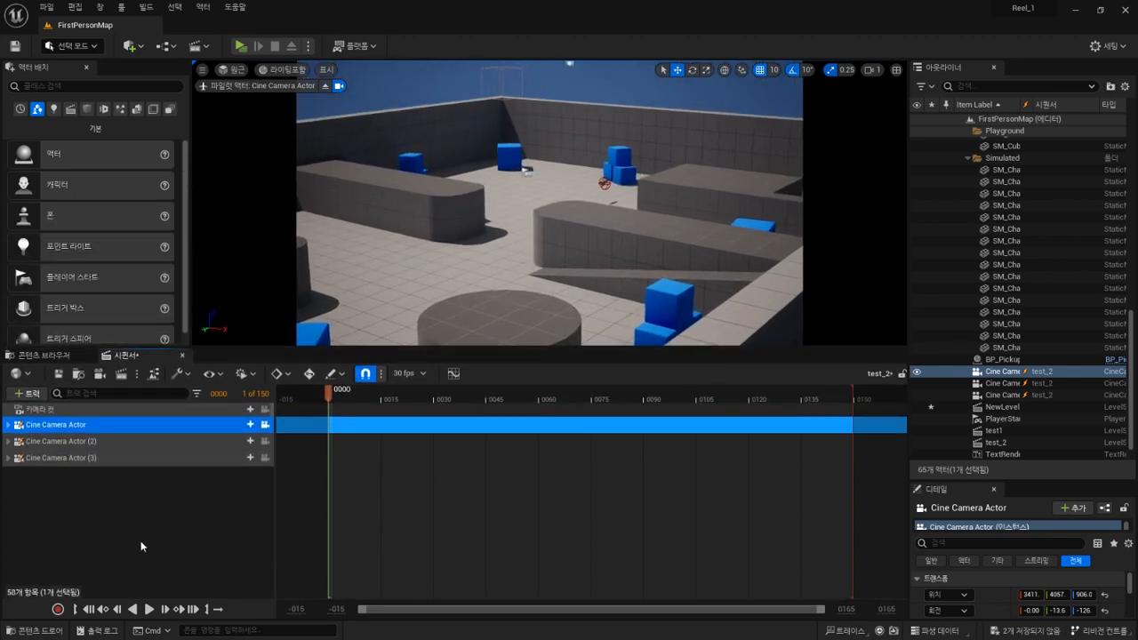
{"action": "left_click", "coordinate": [183, 528]}
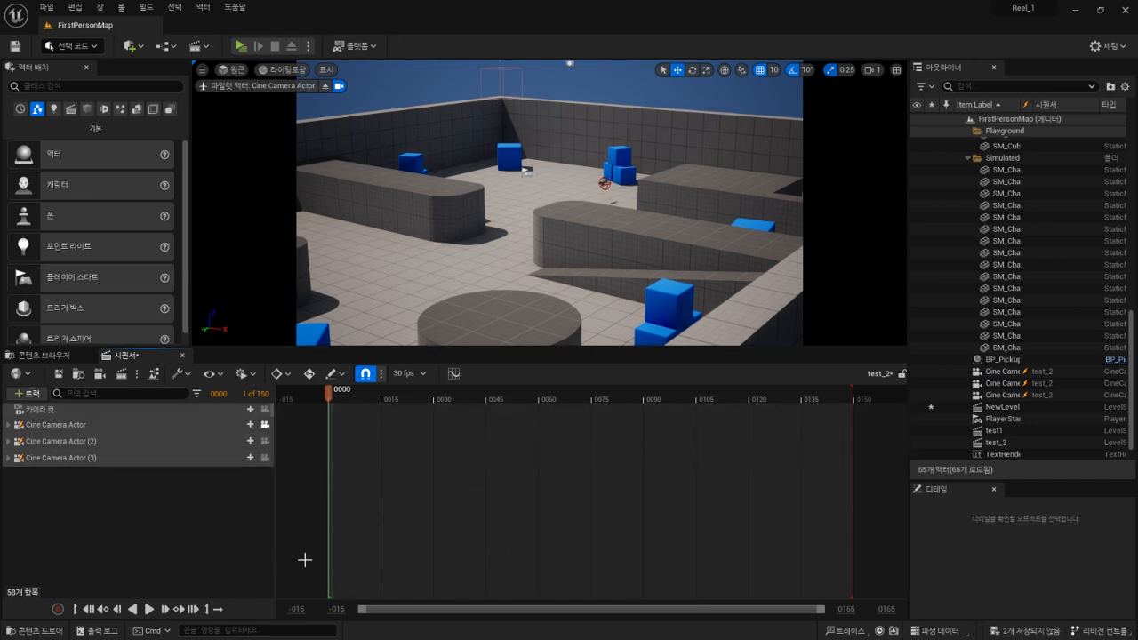
{"action": "left_click", "coordinate": [246, 409]}
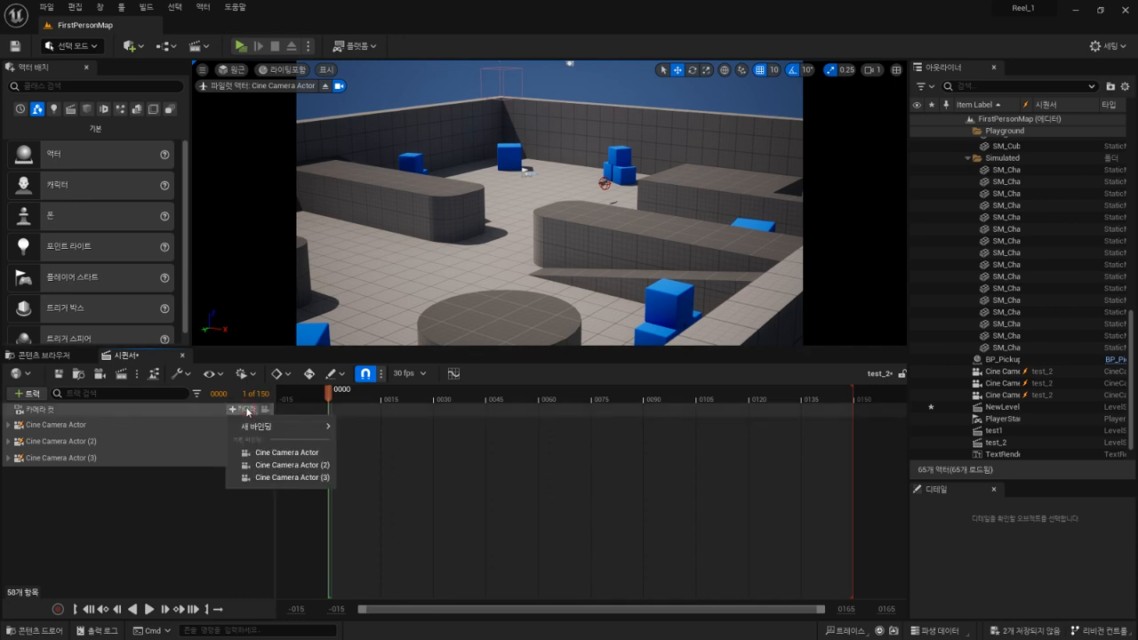
{"action": "left_click", "coordinate": [287, 451]}
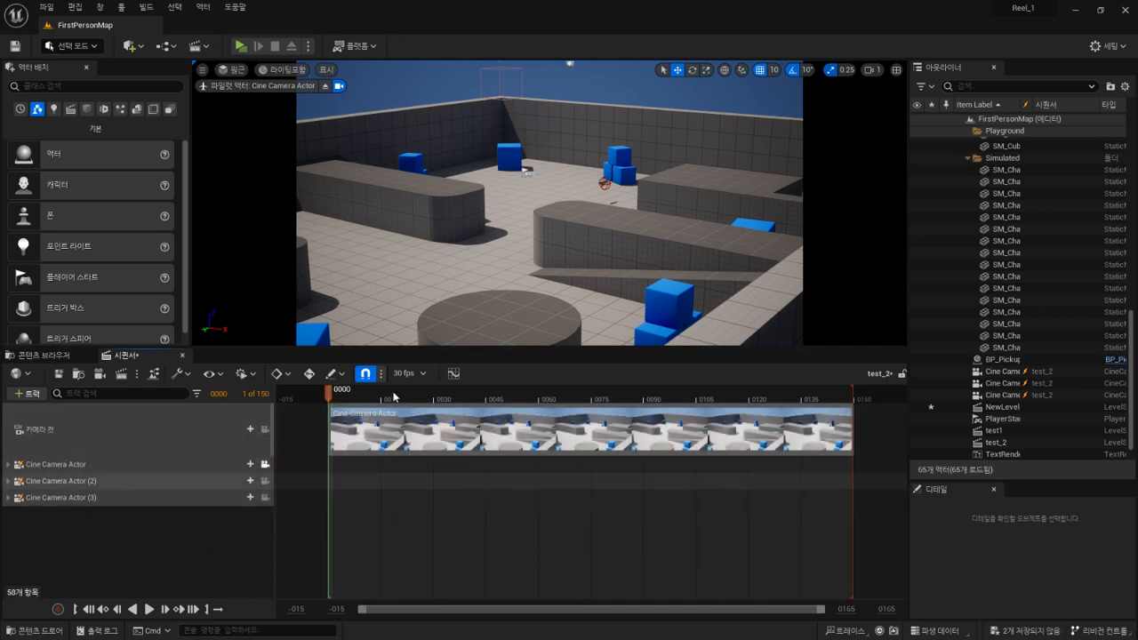
Step: Expand the first Cine Camera Actor's tracks, including Transform, and resize Sequencer so both tracks and viewport are visible
{"action": "left_click_drag", "start_coordinate": [467, 349], "coordinate": [480, 227]}
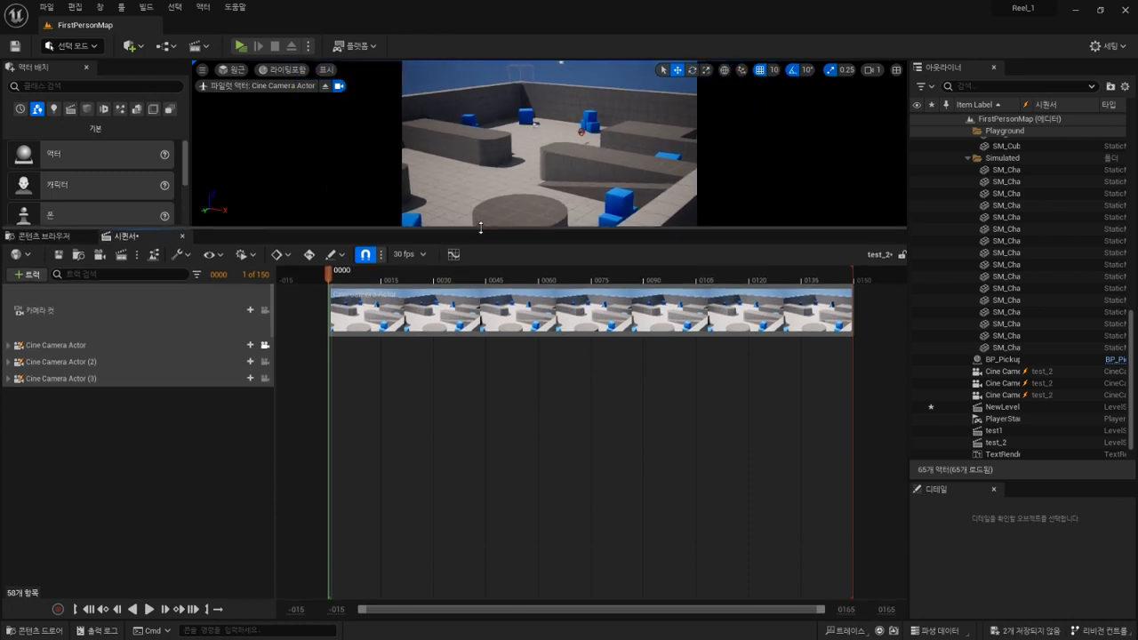
{"action": "left_click", "coordinate": [8, 345]}
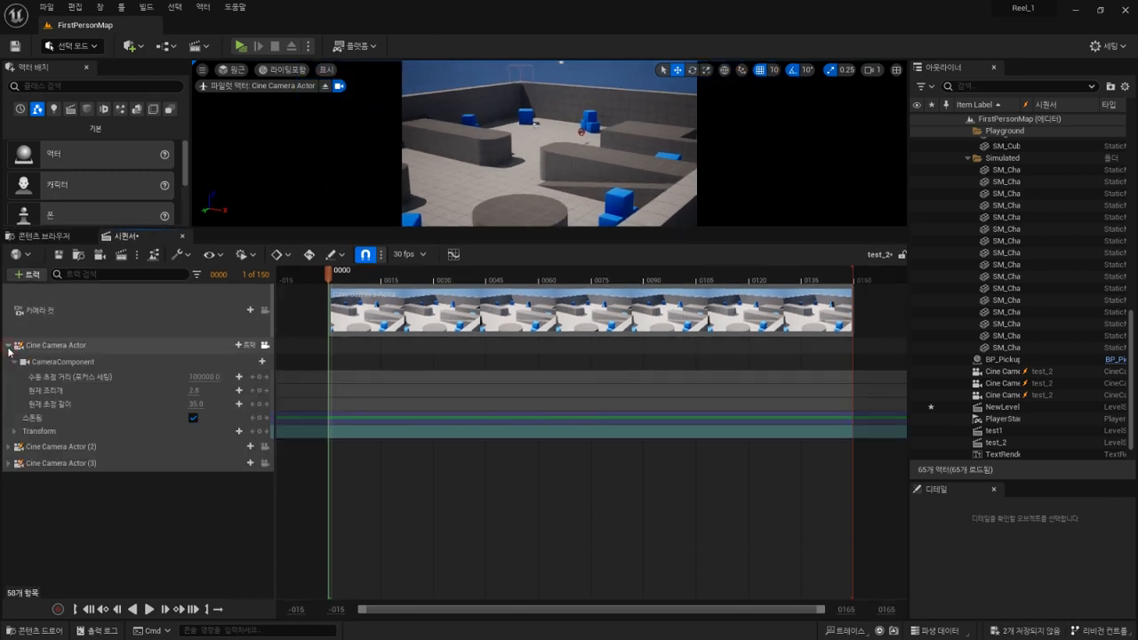
{"action": "left_click", "coordinate": [13, 431]}
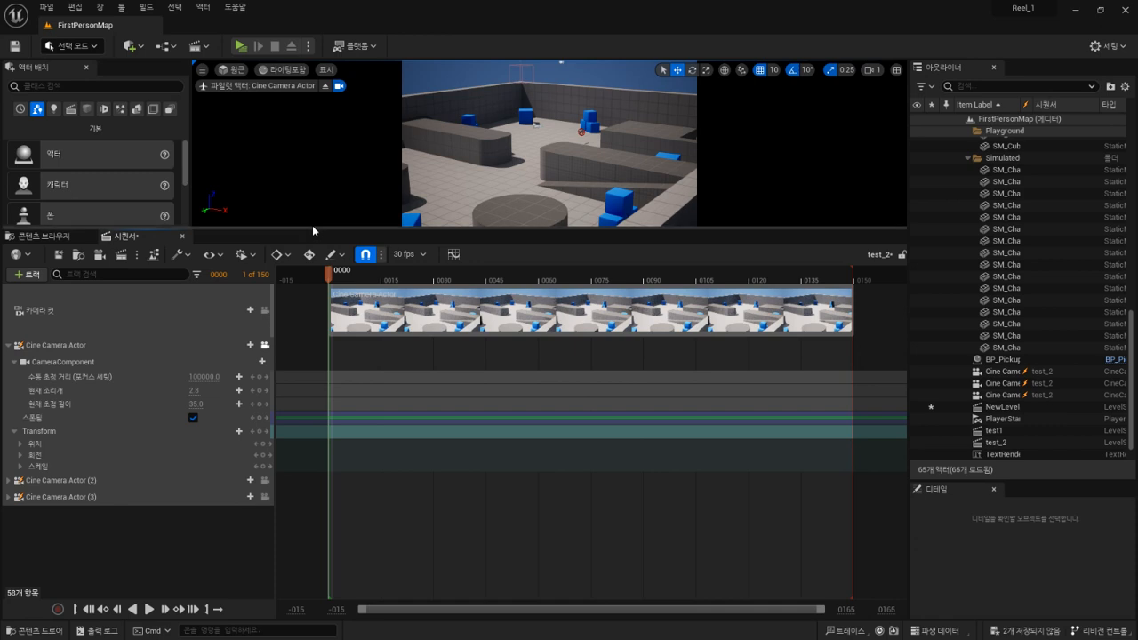
{"action": "left_click_drag", "start_coordinate": [312, 225], "coordinate": [312, 292]}
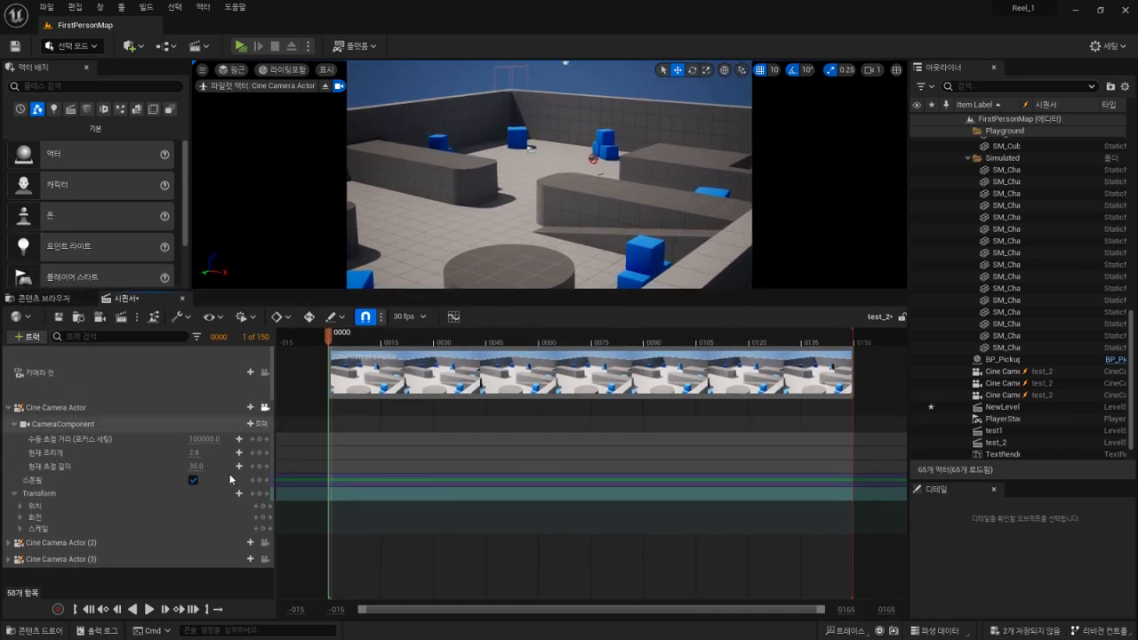
Step: Try a current focal length of about 23.2 and a manual focus distance of 0 on the camera, undoing both changes
{"action": "mouse_move", "coordinate": [197, 467]}
{"action": "left_mouse_down"}
{"action": "mouse_move", "coordinate": [160, 467]}
{"action": "mouse_move", "coordinate": [182, 467]}
{"action": "left_mouse_up"}
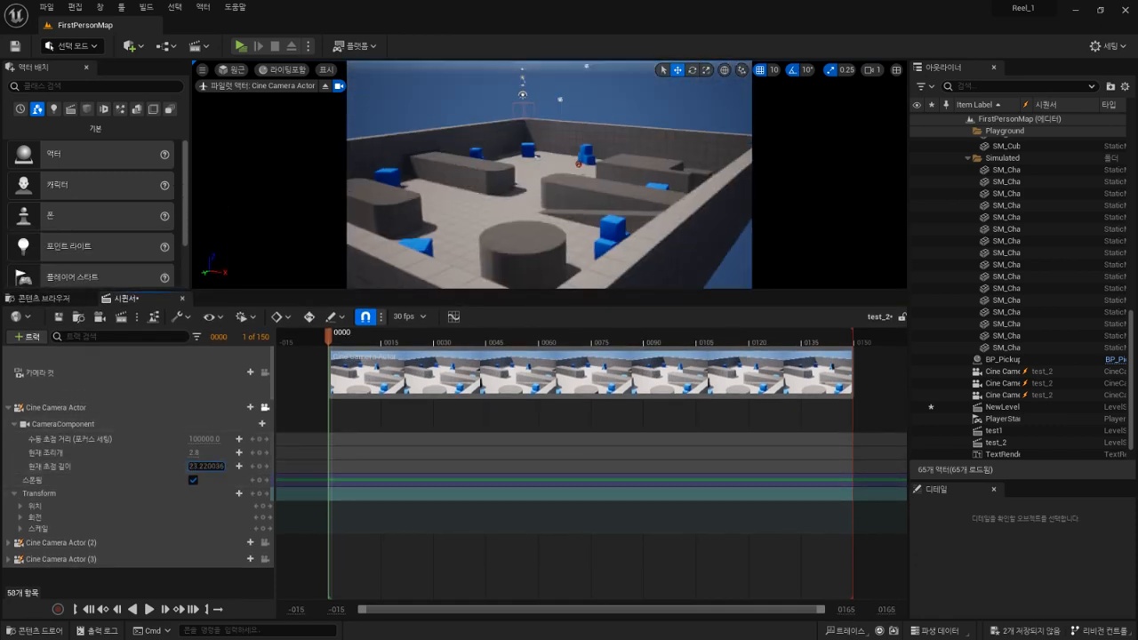
{"action": "key", "text": "ctrl+z"}
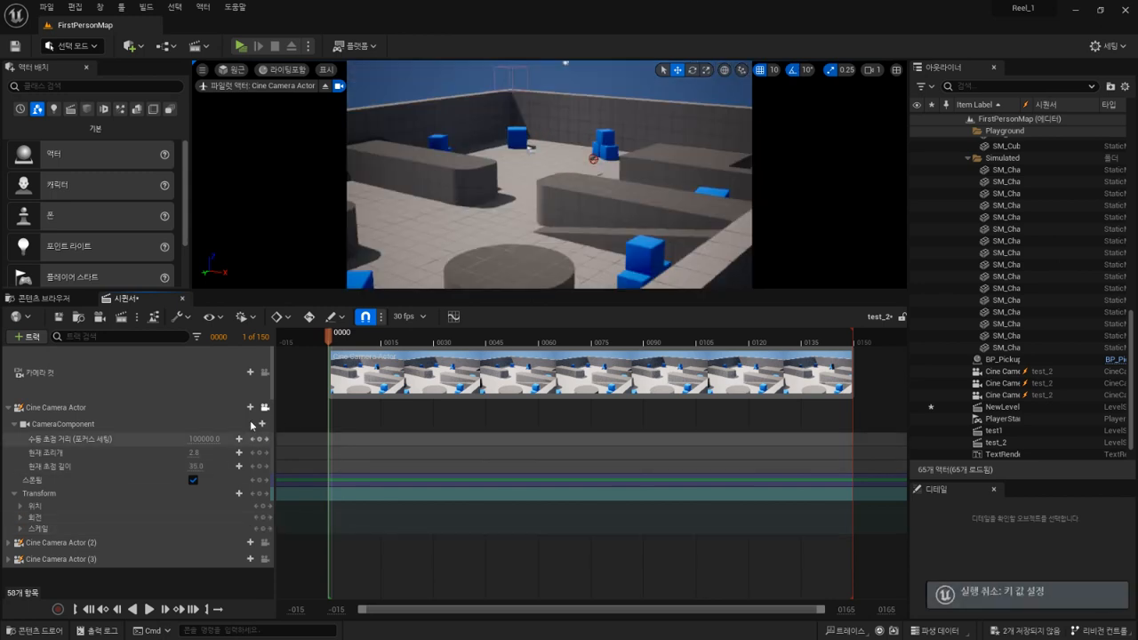
{"action": "double_click", "coordinate": [202, 440]}
{"action": "type", "text": "0"}
{"action": "key", "text": "Return"}
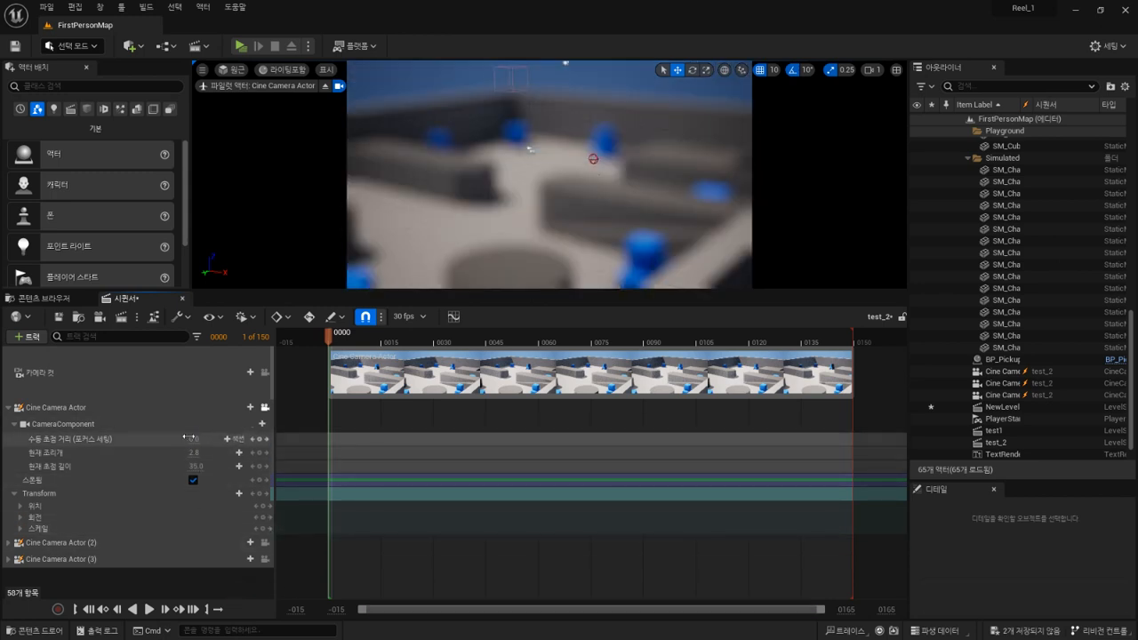
{"action": "mouse_move", "coordinate": [192, 437]}
{"action": "left_mouse_down"}
{"action": "mouse_move", "coordinate": [258, 436]}
{"action": "mouse_move", "coordinate": [191, 439]}
{"action": "left_mouse_up"}
{"action": "key", "text": "ctrl+z"}
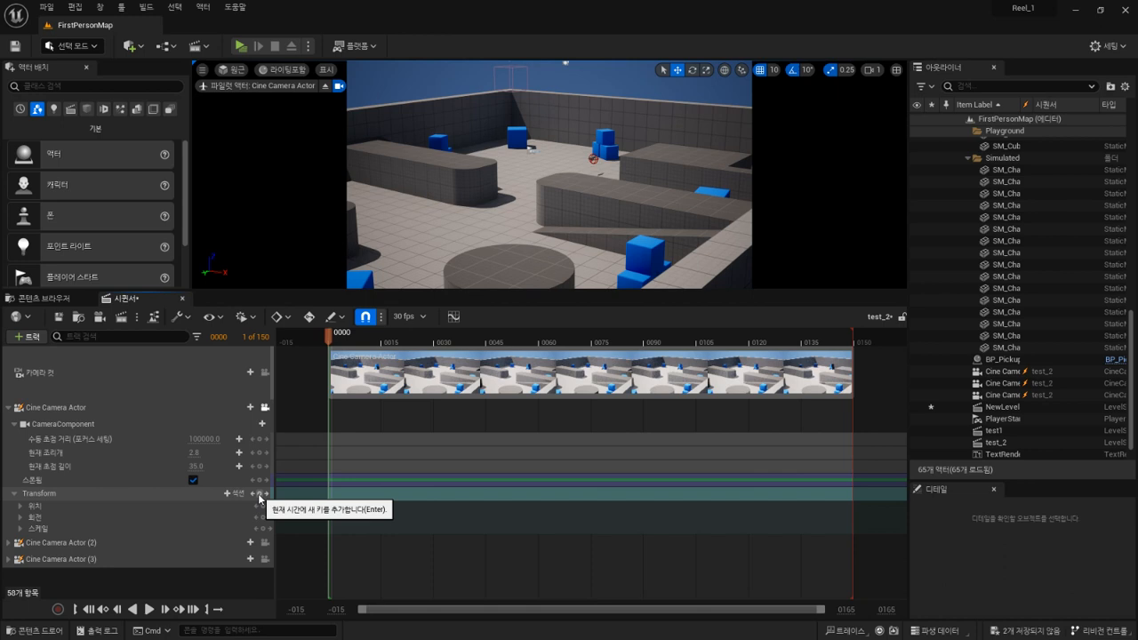
Step: Add a Transform key for the first Cine Camera Actor at frame 0
{"action": "left_click", "coordinate": [15, 495]}
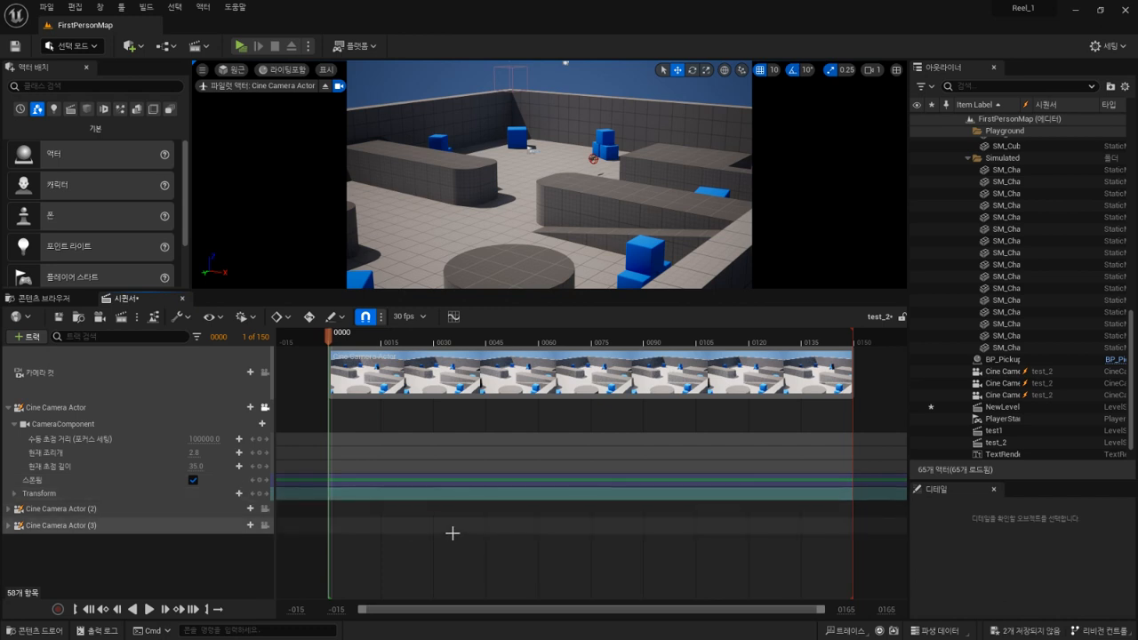
{"action": "left_click_drag", "start_coordinate": [338, 341], "coordinate": [602, 363]}
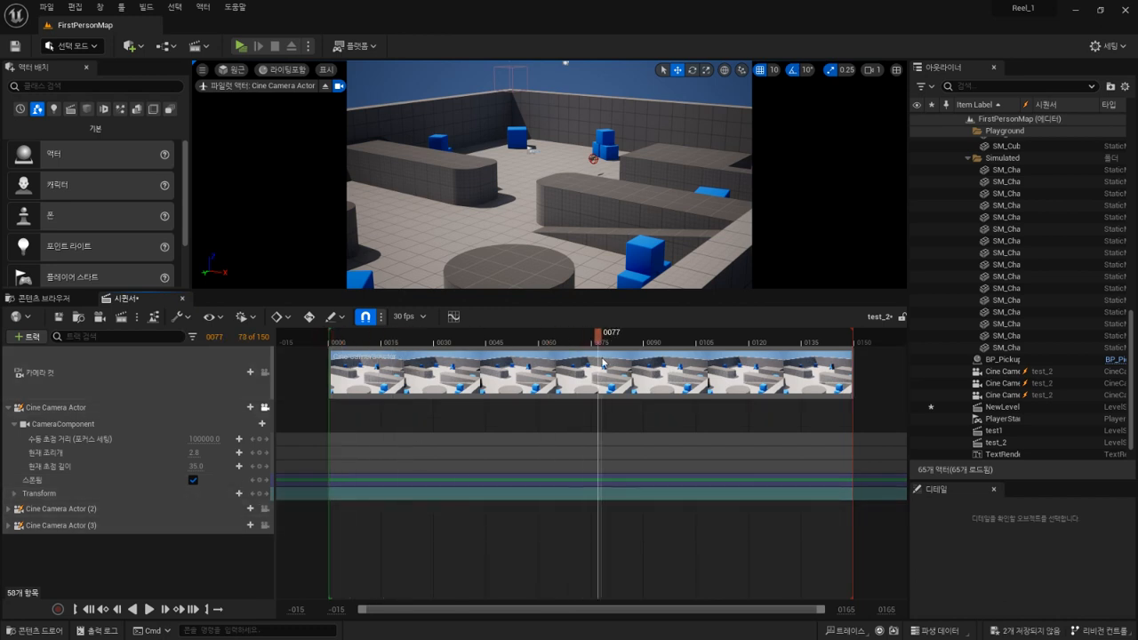
{"action": "left_click_drag", "start_coordinate": [602, 363], "coordinate": [331, 365]}
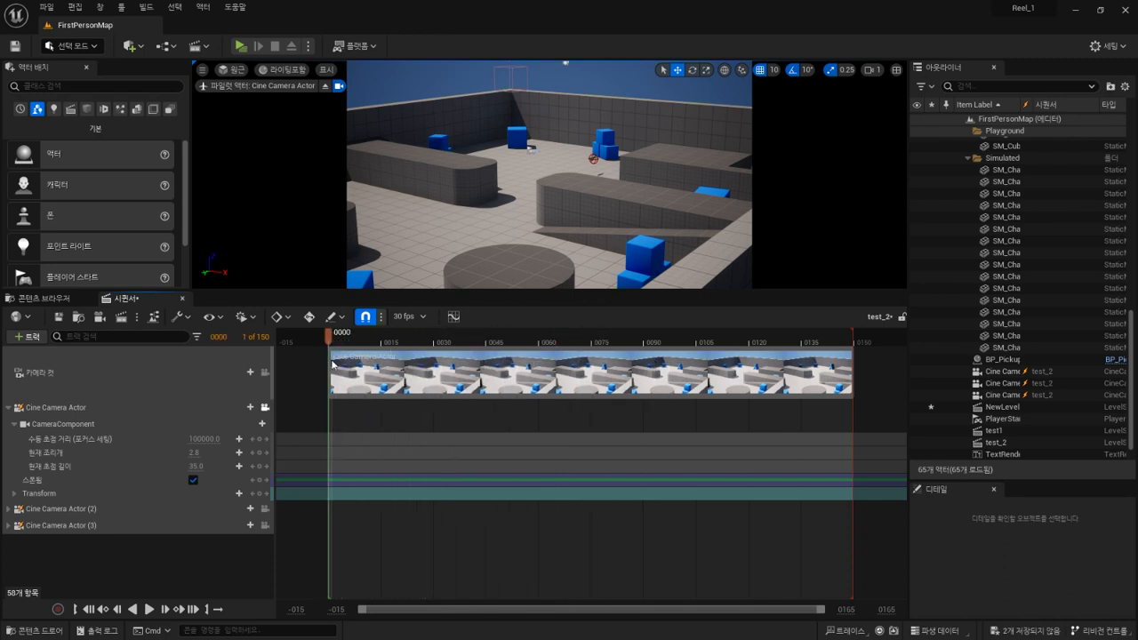
{"action": "left_click", "coordinate": [257, 494]}
Step: Reposition the piloted camera for a high overview of the arena at frame 44 and add a Transform key there
{"action": "left_click_drag", "start_coordinate": [331, 337], "coordinate": [515, 338]}
{"action": "mouse_move", "coordinate": [611, 244]}
{"action": "right_mouse_down"}
{"action": "mouse_move", "coordinate": [656, 176]}
{"action": "mouse_move", "coordinate": [628, 183]}
{"action": "mouse_move", "coordinate": [606, 219]}
{"action": "mouse_move", "coordinate": [614, 221]}
{"action": "right_mouse_up"}
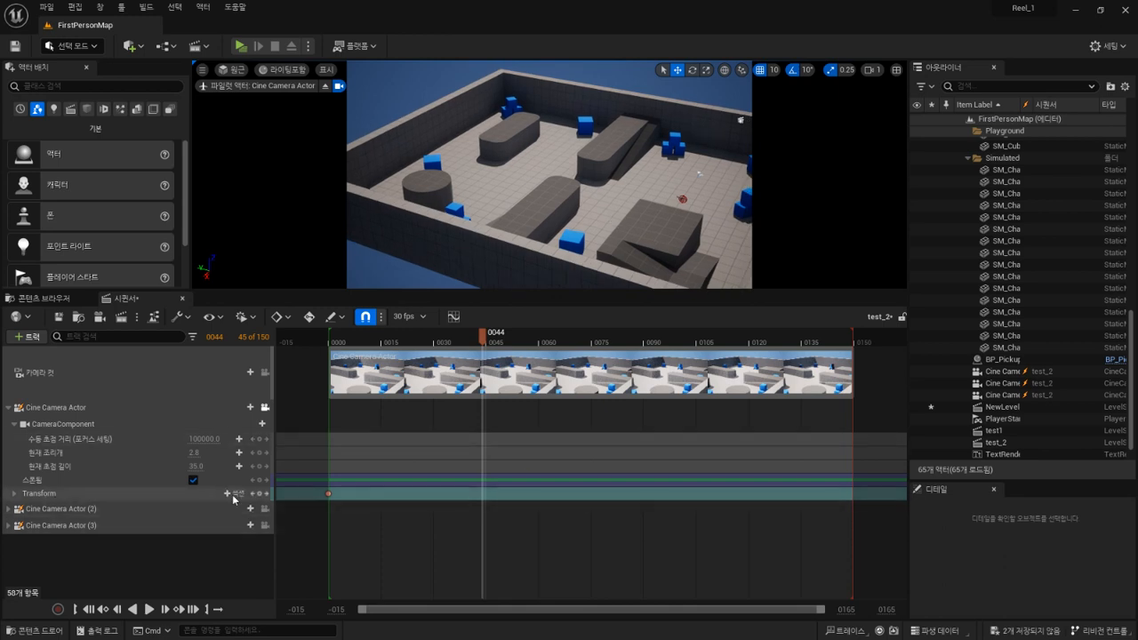
{"action": "left_click", "coordinate": [260, 494]}
Step: Scrub the camera animation and leave the camera view to examine the Cine Camera Actor's motion path from outside
{"action": "left_click_drag", "start_coordinate": [483, 344], "coordinate": [451, 386]}
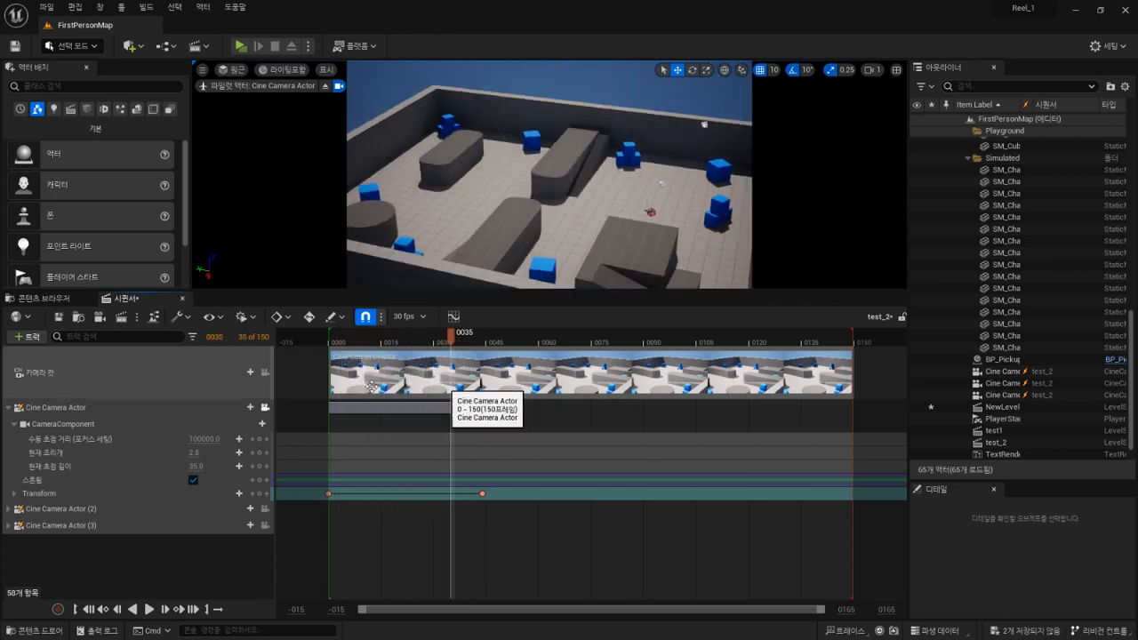
{"action": "left_click", "coordinate": [264, 411]}
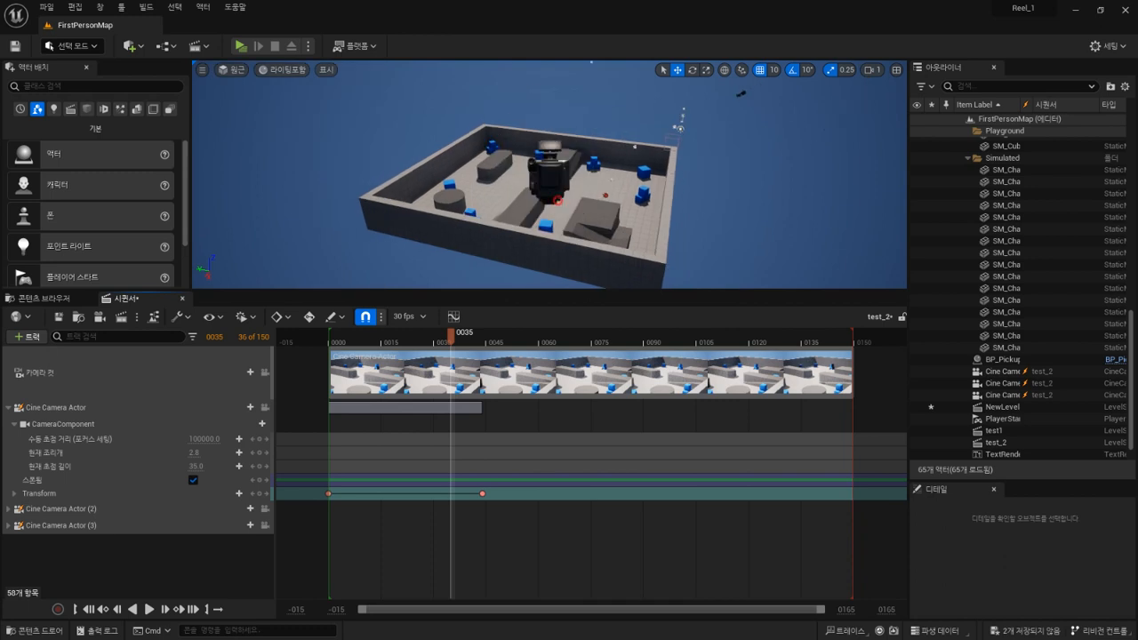
{"action": "right_click_drag", "start_coordinate": [557, 201], "coordinate": [578, 201]}
{"action": "scroll", "coordinate": [704, 163], "scroll_direction": "down", "scroll_amount": 5}
{"action": "scroll", "coordinate": [539, 221], "scroll_direction": "down", "scroll_amount": 2}
{"action": "left_click", "coordinate": [1003, 372]}
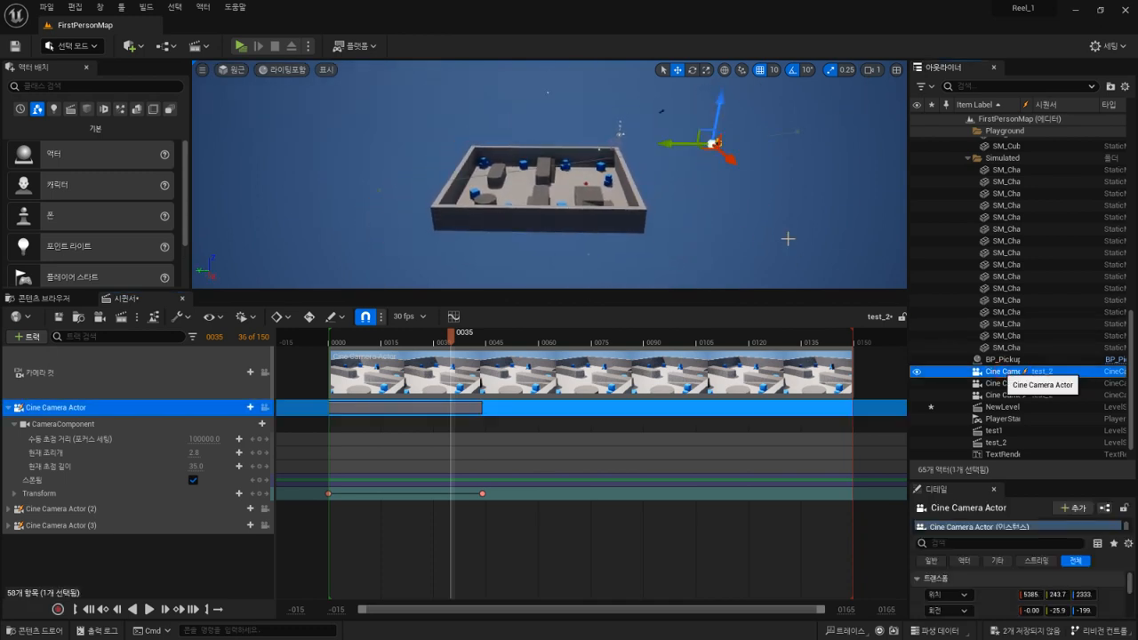
{"action": "key", "text": "f"}
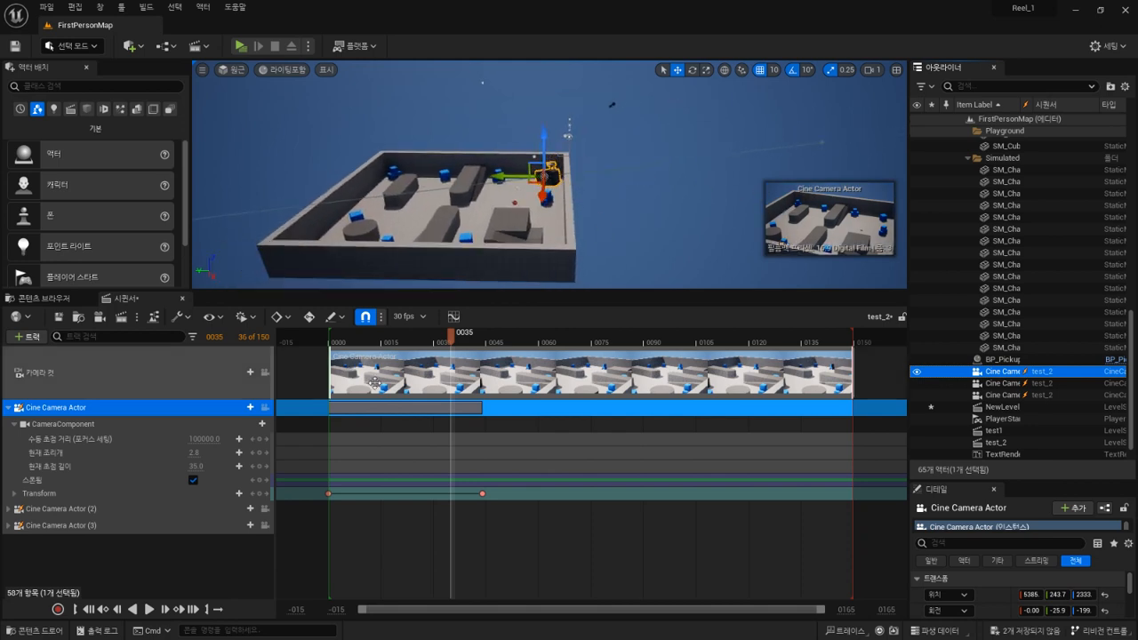
{"action": "scroll", "coordinate": [653, 246], "scroll_direction": "down", "scroll_amount": 3}
{"action": "left_click_drag", "start_coordinate": [451, 341], "coordinate": [469, 418]}
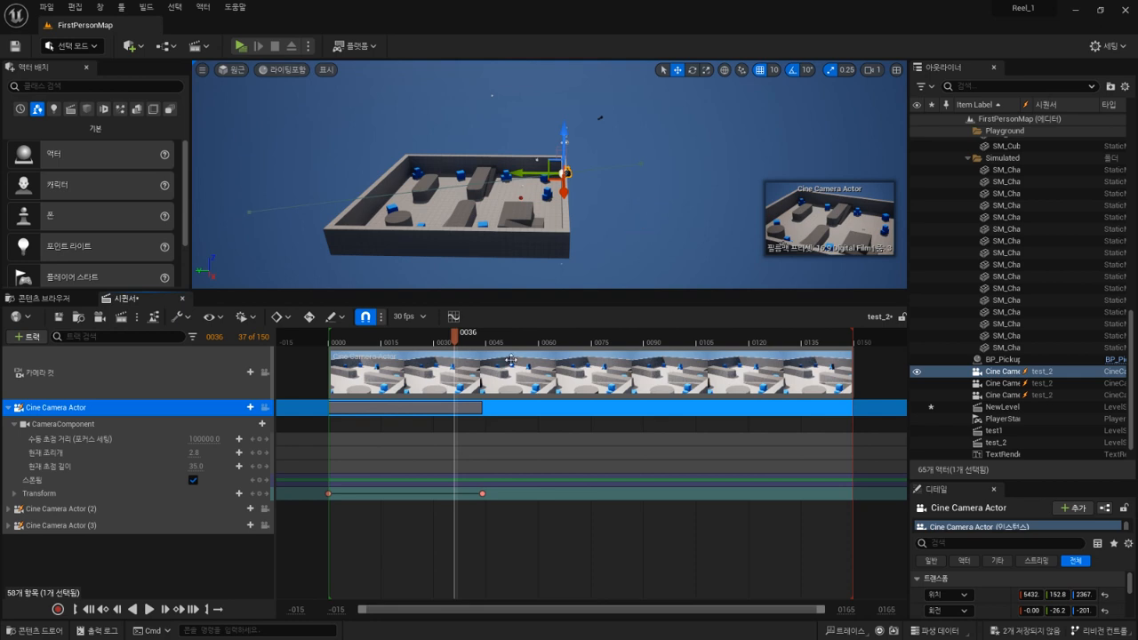
{"action": "left_click", "coordinate": [244, 572]}
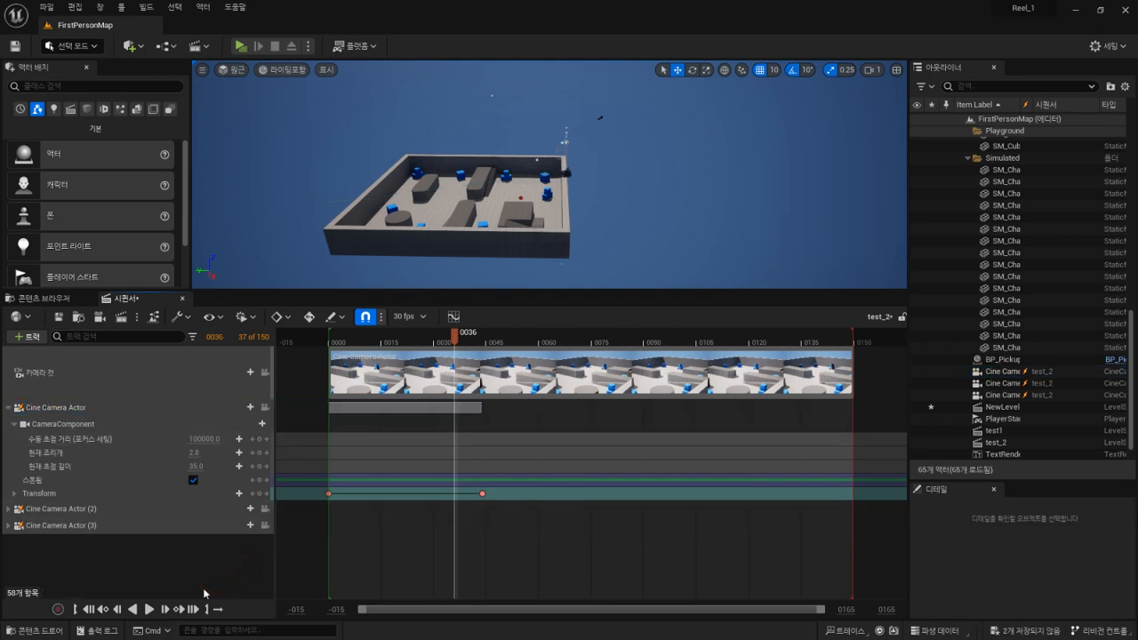
Step: Pilot the Cine Camera Actor again, frame the blue cube stack close up at frame 94, and add a Transform key there
{"action": "left_click", "coordinate": [265, 408]}
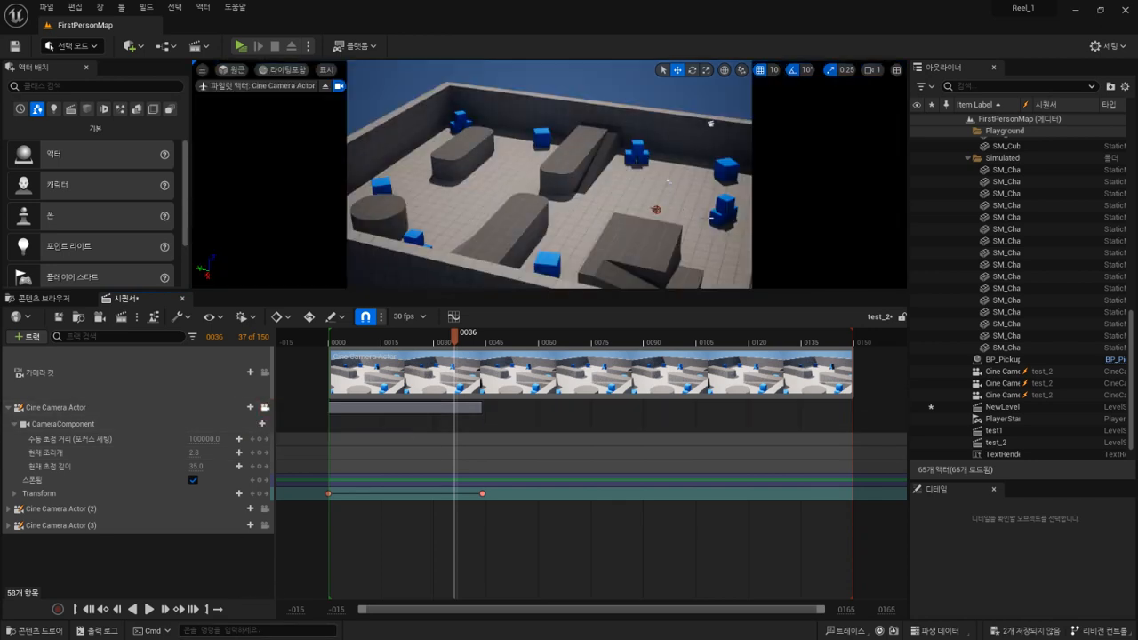
{"action": "left_click_drag", "start_coordinate": [455, 335], "coordinate": [659, 342]}
{"action": "right_click_drag", "start_coordinate": [686, 173], "coordinate": [712, 173]}
{"action": "right_click_drag", "start_coordinate": [569, 168], "coordinate": [574, 128]}
{"action": "key", "text": "w"}
{"action": "right_click_drag", "start_coordinate": [523, 173], "coordinate": [562, 152]}
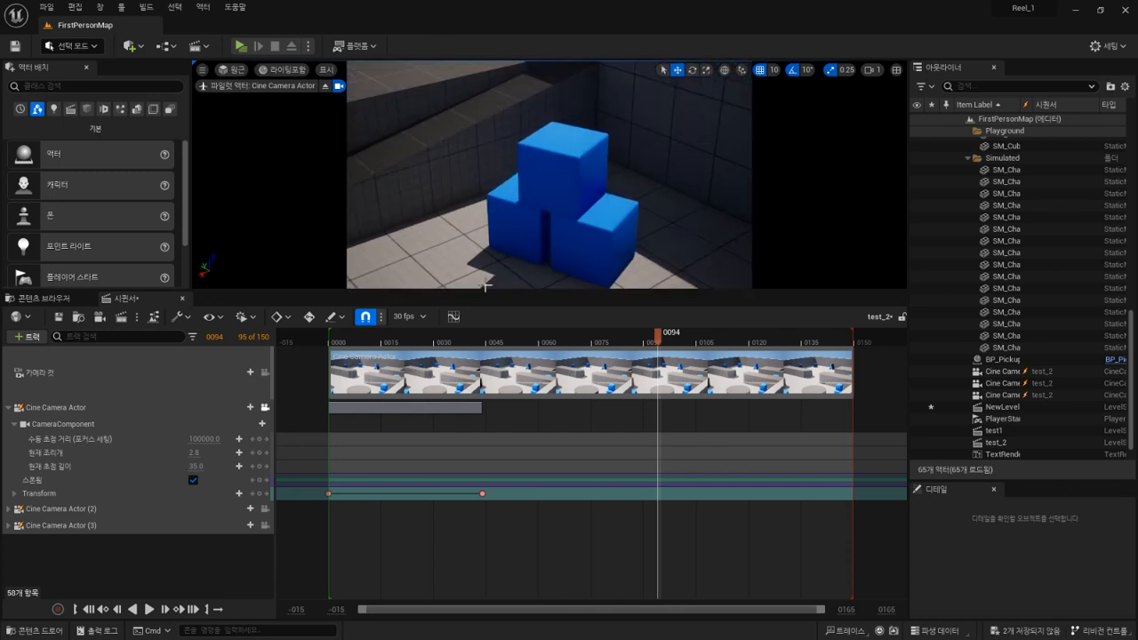
{"action": "left_click", "coordinate": [260, 494]}
{"action": "left_click_drag", "start_coordinate": [658, 335], "coordinate": [740, 343]}
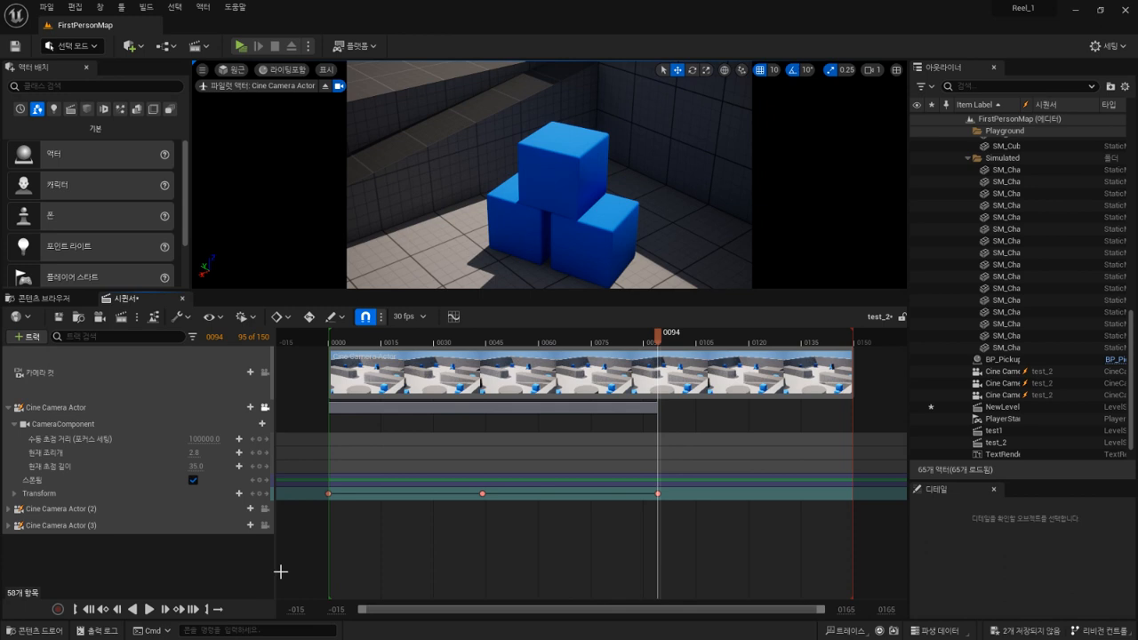
Step: Try animating the Cine Camera Actor's current focal length between keys at frames 94 and 119, and remove those keys
{"action": "left_click", "coordinate": [260, 466]}
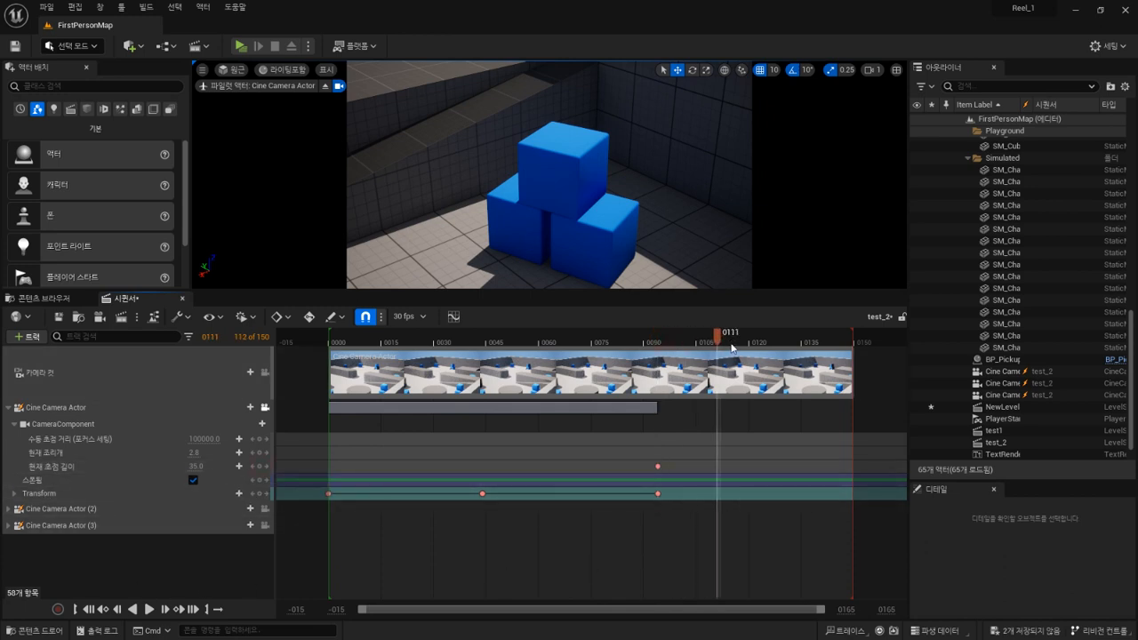
{"action": "mouse_move", "coordinate": [197, 467]}
{"action": "left_mouse_down"}
{"action": "mouse_move", "coordinate": [259, 467]}
{"action": "mouse_move", "coordinate": [187, 467]}
{"action": "left_mouse_up"}
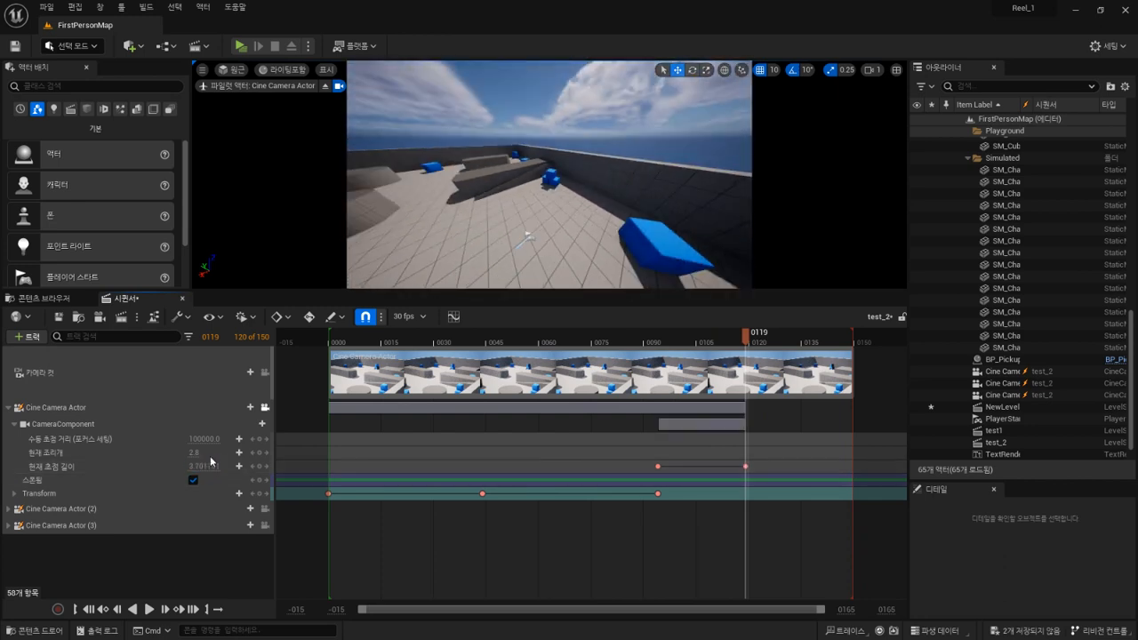
{"action": "left_click", "coordinate": [267, 467]}
{"action": "left_click", "coordinate": [267, 467]}
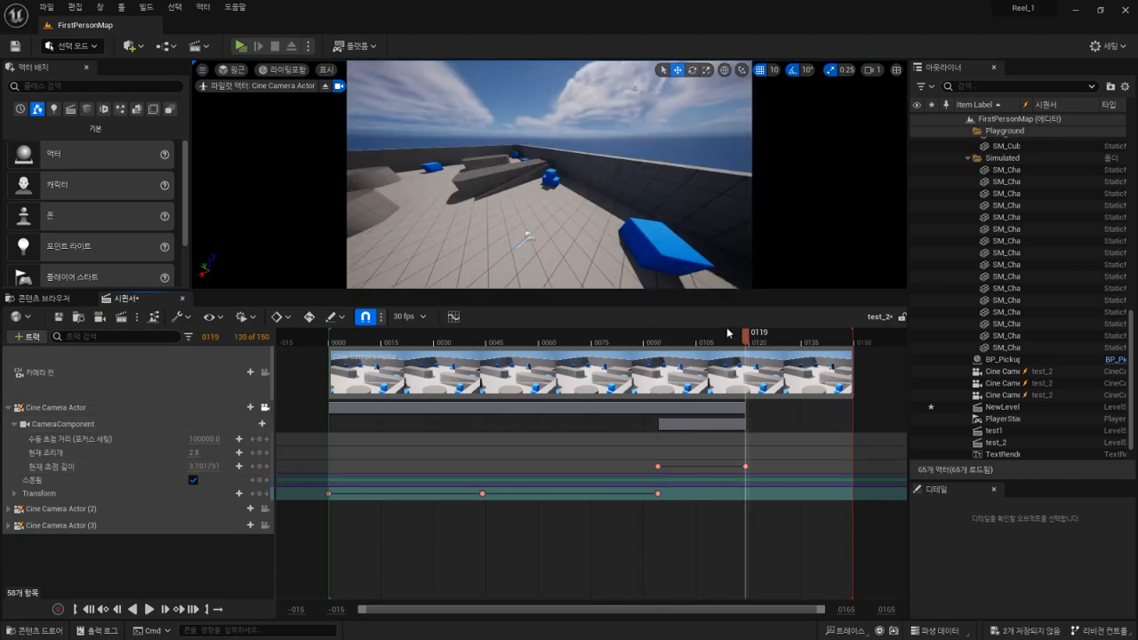
{"action": "left_click_drag", "start_coordinate": [692, 347], "coordinate": [750, 444]}
{"action": "key", "text": "ctrl+z"}
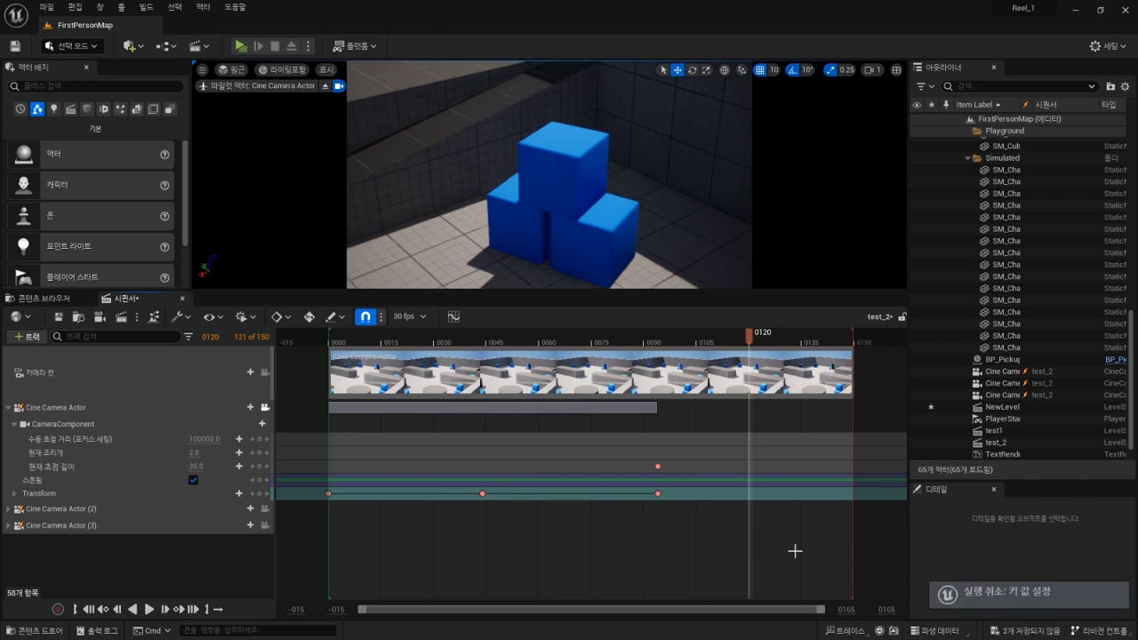
{"action": "left_click", "coordinate": [658, 467]}
{"action": "key", "text": "Delete"}
Step: Move the Cine Camera Actor's last Transform key to frame 134 and play back the retimed camera movement
{"action": "left_click_drag", "start_coordinate": [660, 339], "coordinate": [630, 356]}
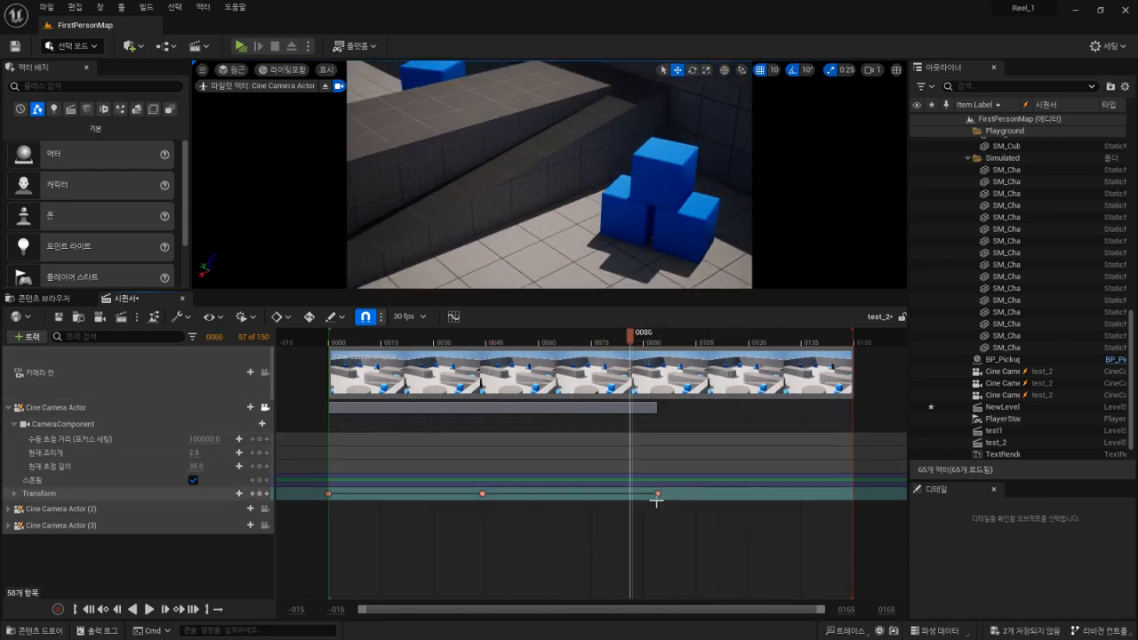
{"action": "left_click_drag", "start_coordinate": [659, 493], "coordinate": [798, 494]}
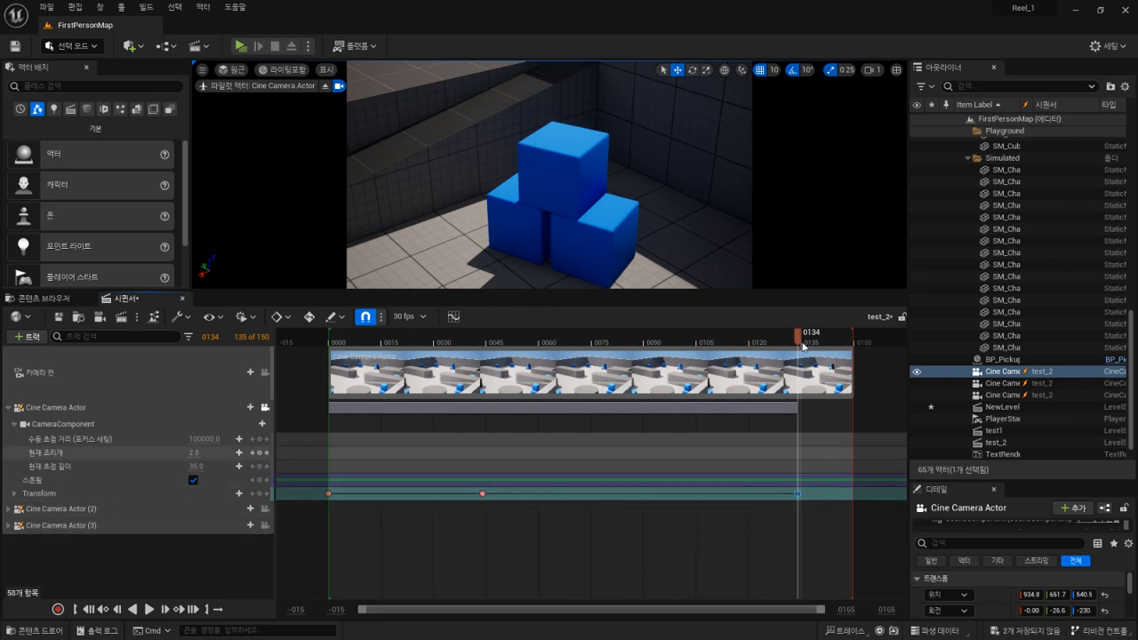
{"action": "left_click_drag", "start_coordinate": [794, 341], "coordinate": [429, 362]}
{"action": "key", "text": "space"}
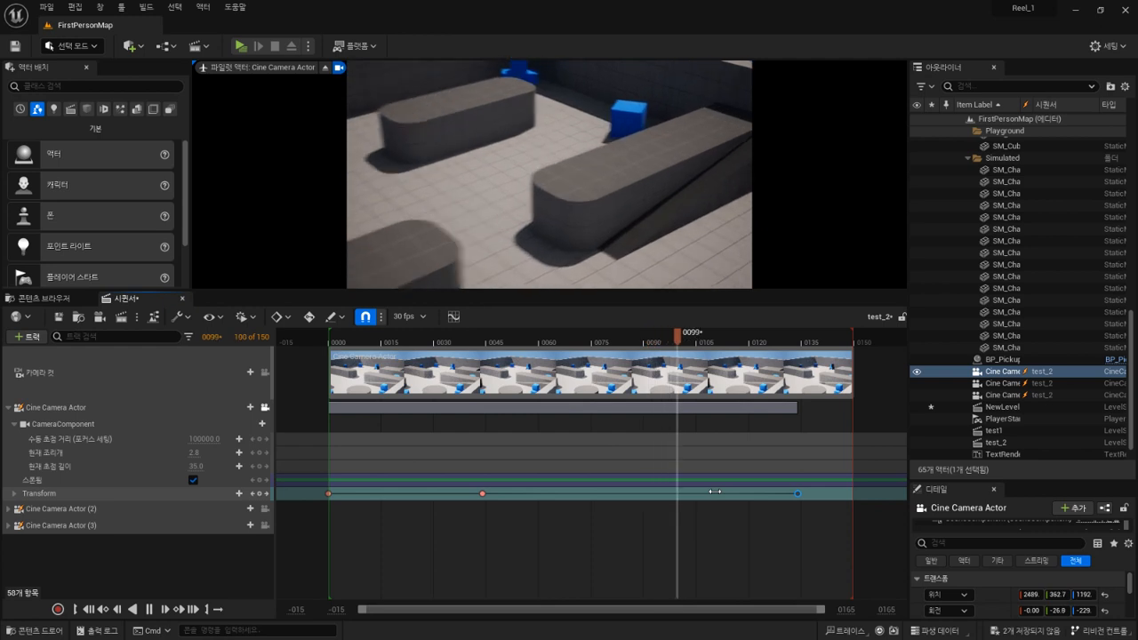
{"action": "left_click", "coordinate": [842, 331]}
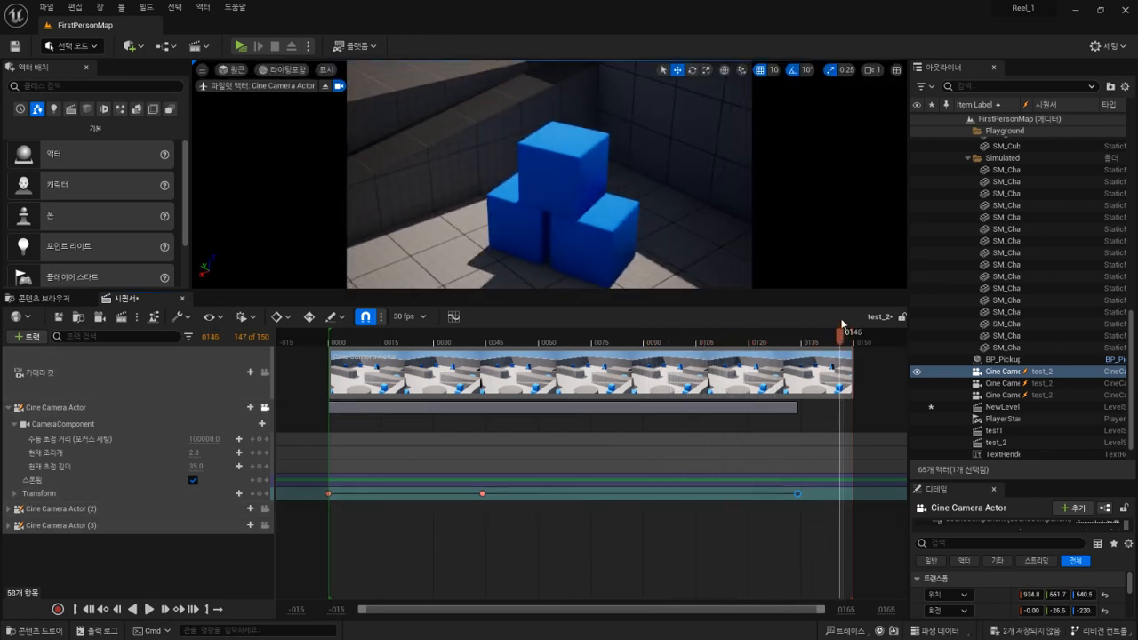
{"action": "left_click_drag", "start_coordinate": [844, 336], "coordinate": [318, 389]}
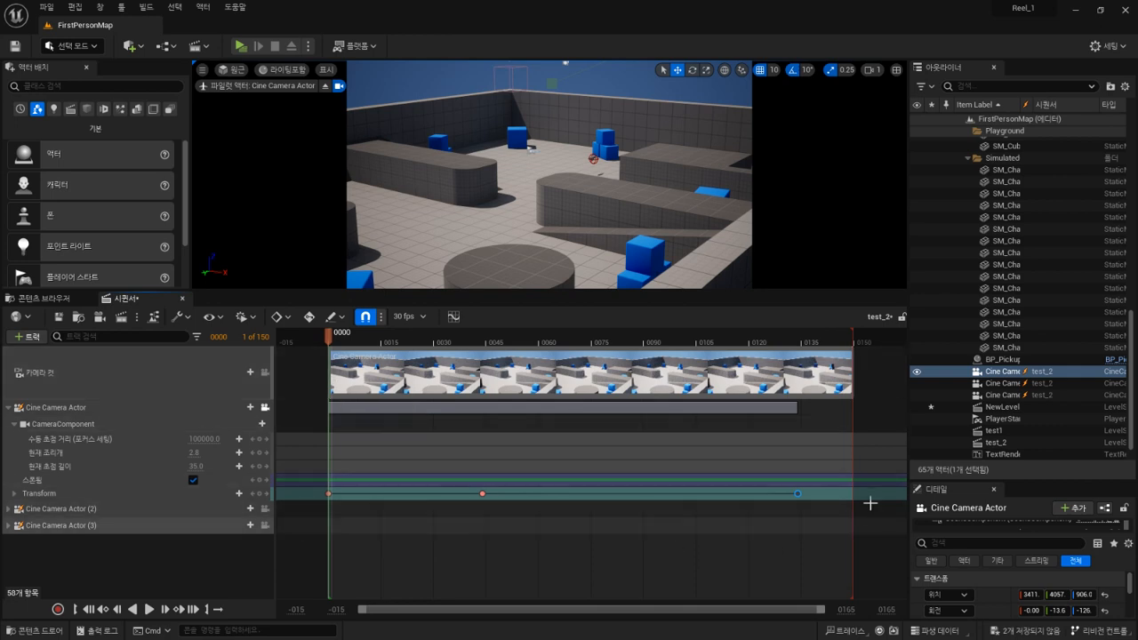
Step: Copy the Cine Camera Actor's Transform key at frame 44 and paste it at frame 145
{"action": "left_click", "coordinate": [482, 338]}
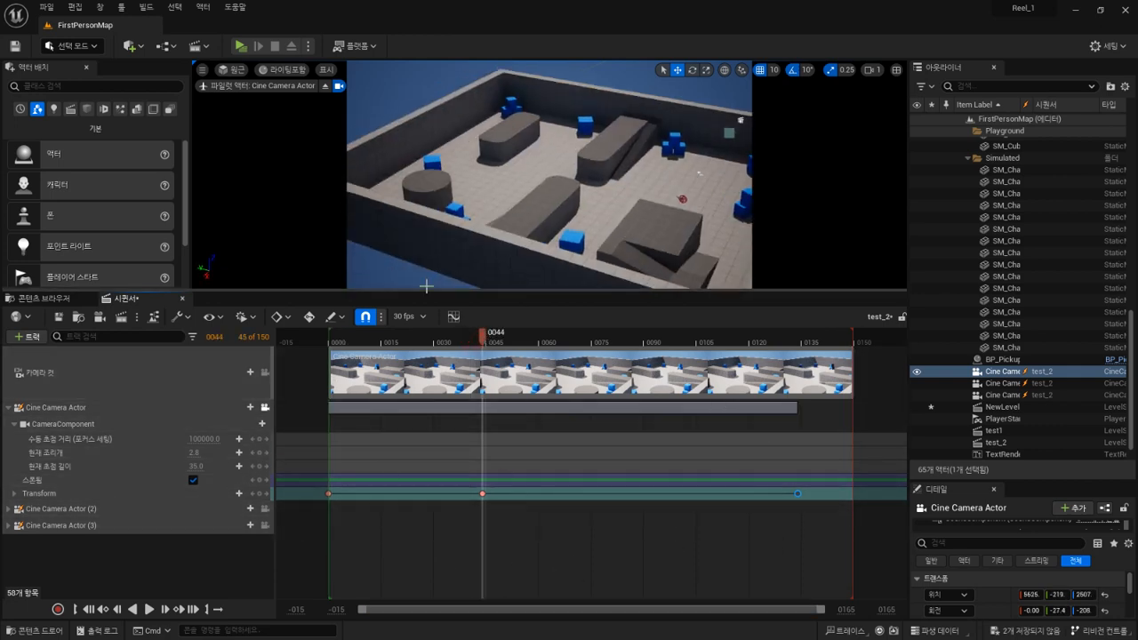
{"action": "left_click_drag", "start_coordinate": [482, 338], "coordinate": [836, 338]}
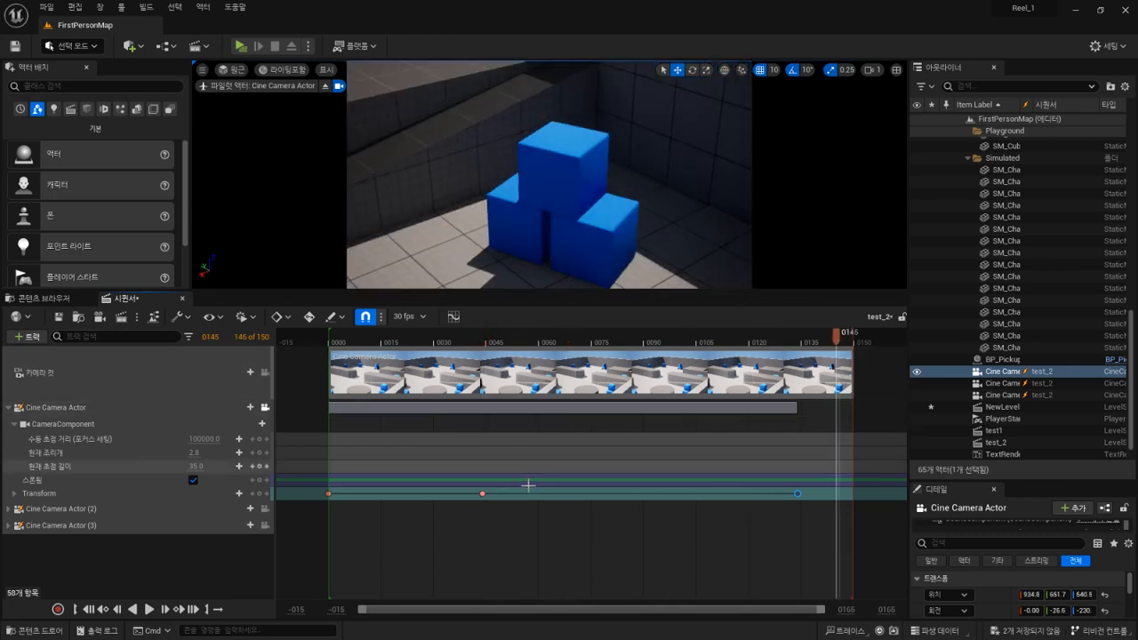
{"action": "left_click", "coordinate": [482, 493]}
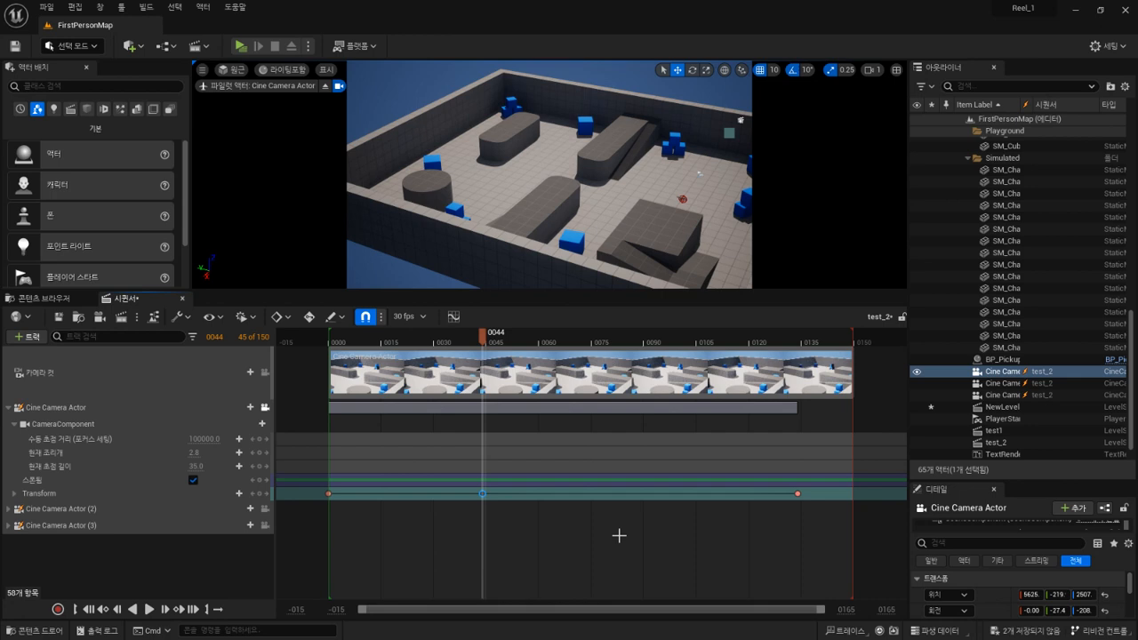
{"action": "left_click", "coordinate": [809, 337]}
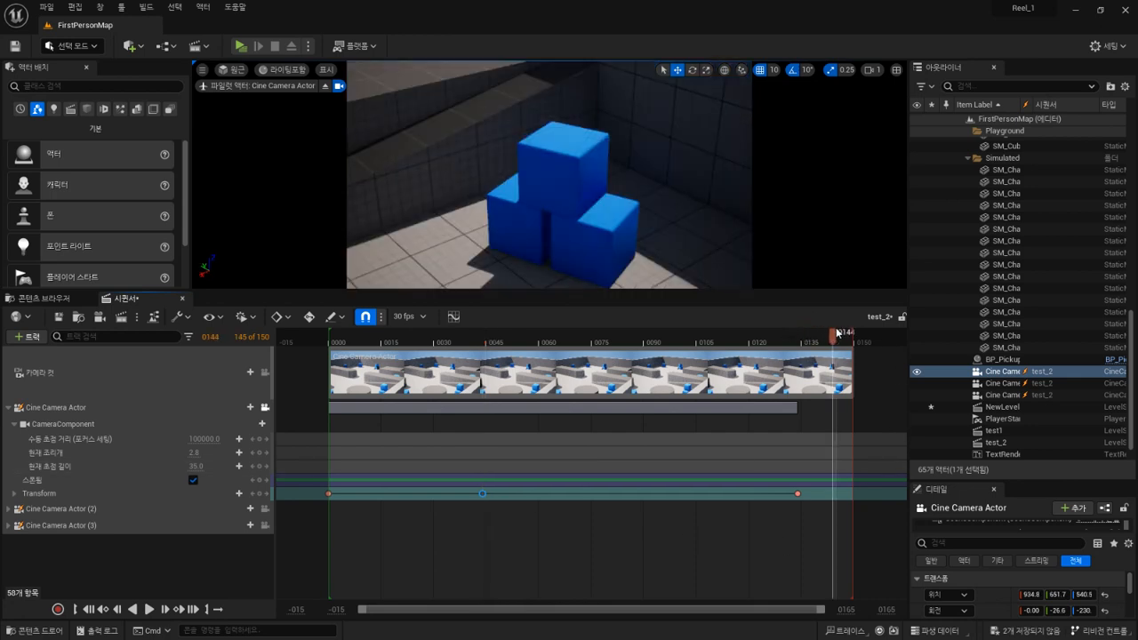
{"action": "key", "text": "ctrl+v"}
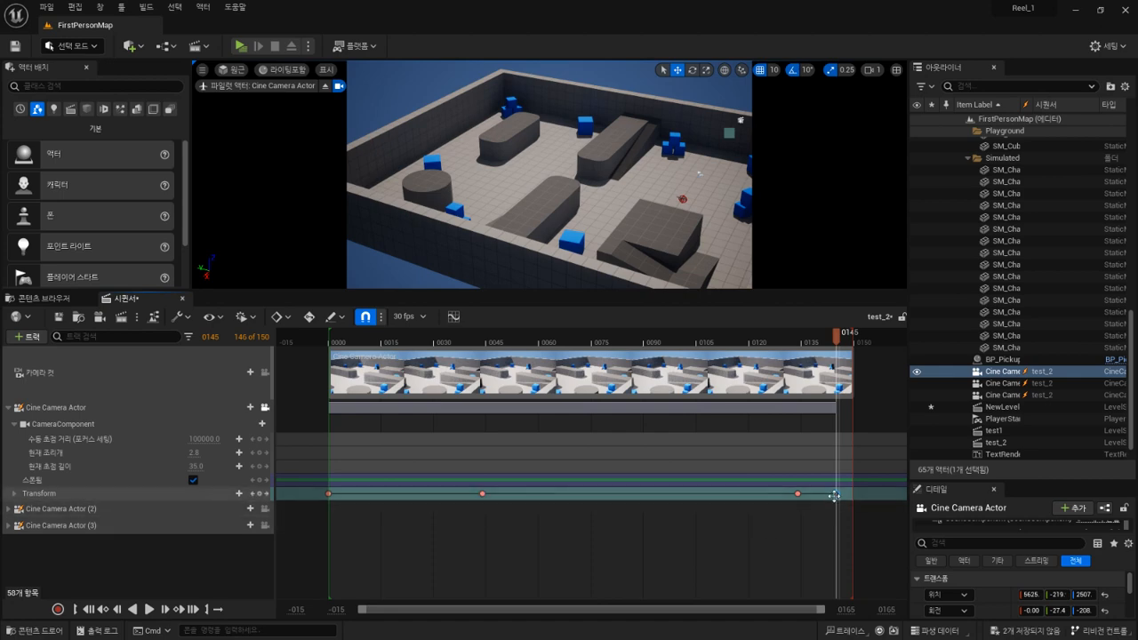
Step: Reposition the camera for a steep overhead view of the arena at frame 87, add a Transform key there, and scrub through the movement
{"action": "left_click_drag", "start_coordinate": [840, 339], "coordinate": [634, 431]}
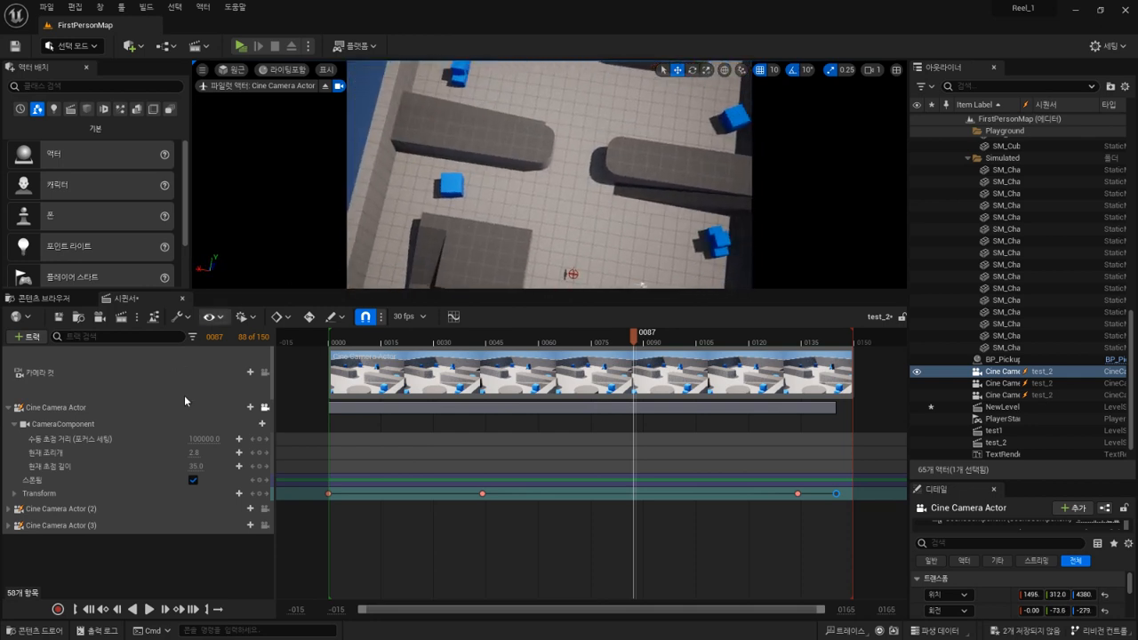
{"action": "left_click", "coordinate": [264, 494]}
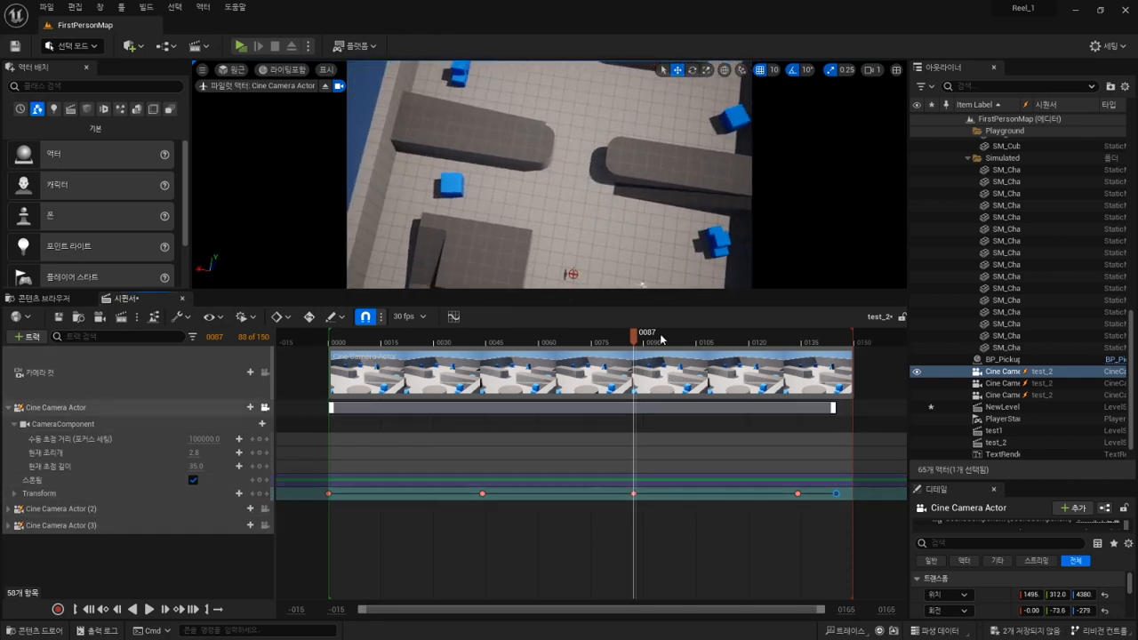
{"action": "left_click_drag", "start_coordinate": [633, 338], "coordinate": [512, 347]}
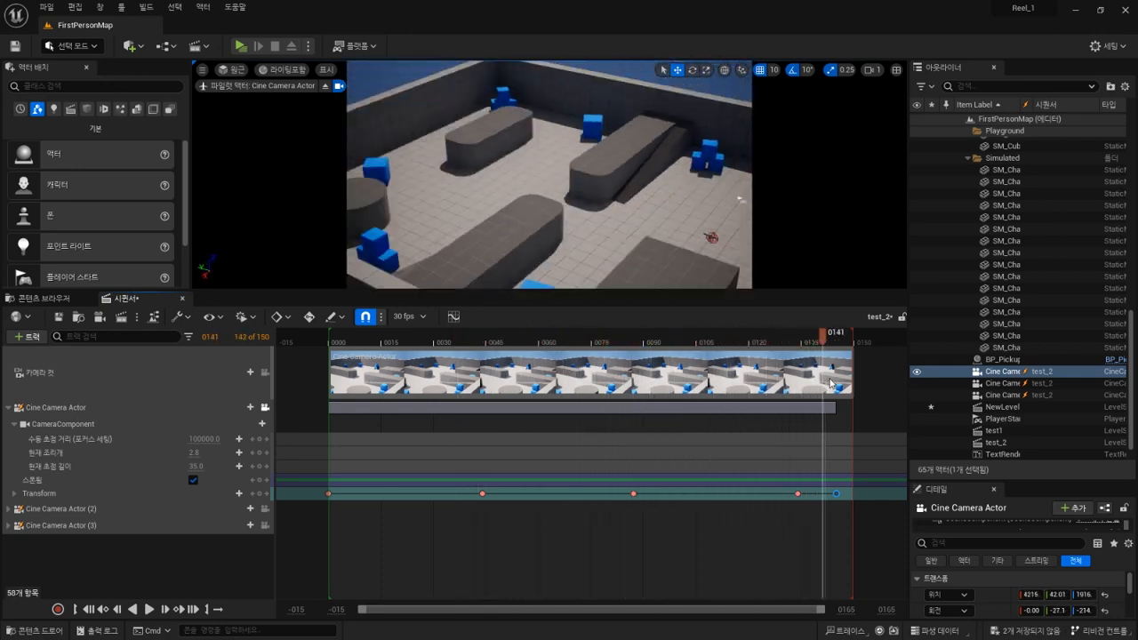
{"action": "left_click_drag", "start_coordinate": [806, 376], "coordinate": [567, 383]}
{"action": "left_click_drag", "start_coordinate": [482, 382], "coordinate": [668, 418]}
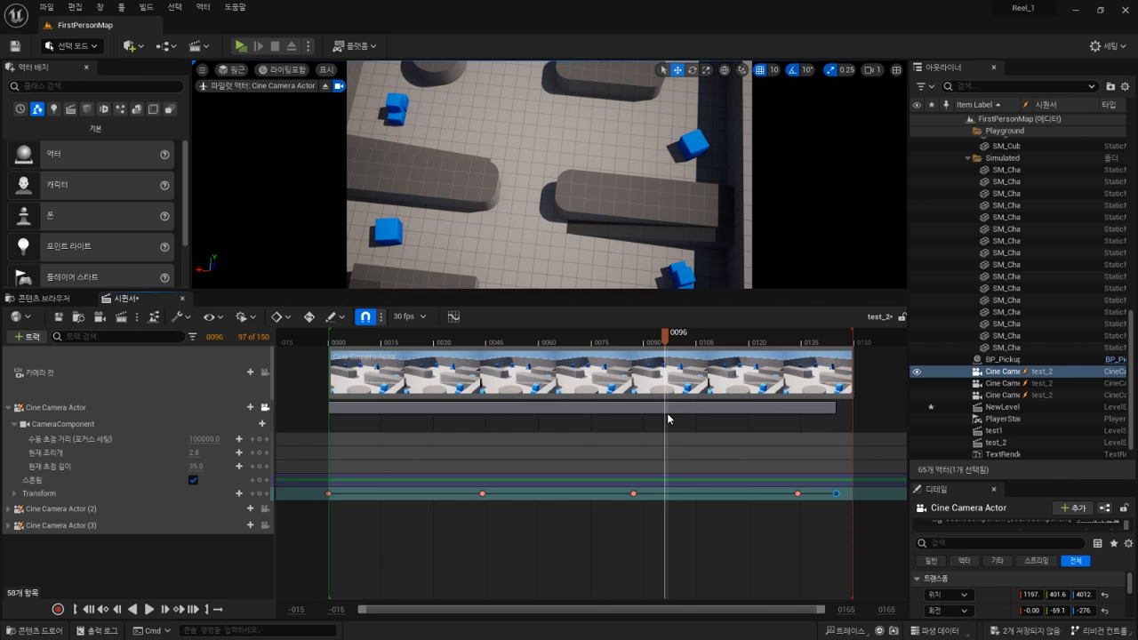
Step: Add a manual focus distance key for the Cine Camera Actor at frame 75
{"action": "left_click", "coordinate": [204, 439]}
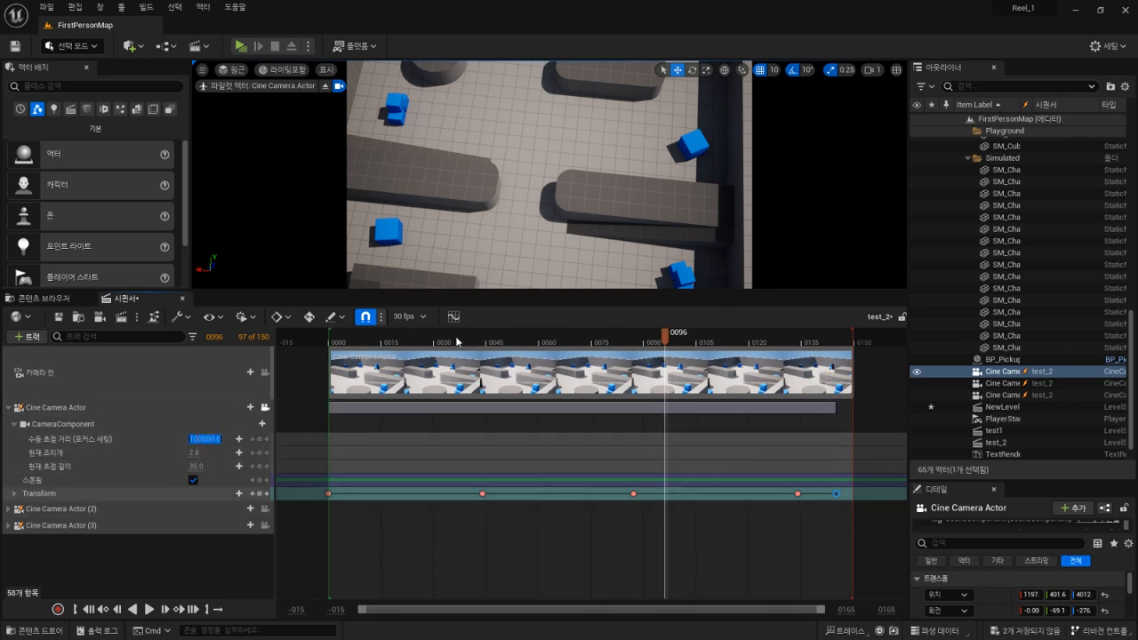
{"action": "left_click", "coordinate": [429, 345]}
{"action": "left_click_drag", "start_coordinate": [460, 345], "coordinate": [592, 345]}
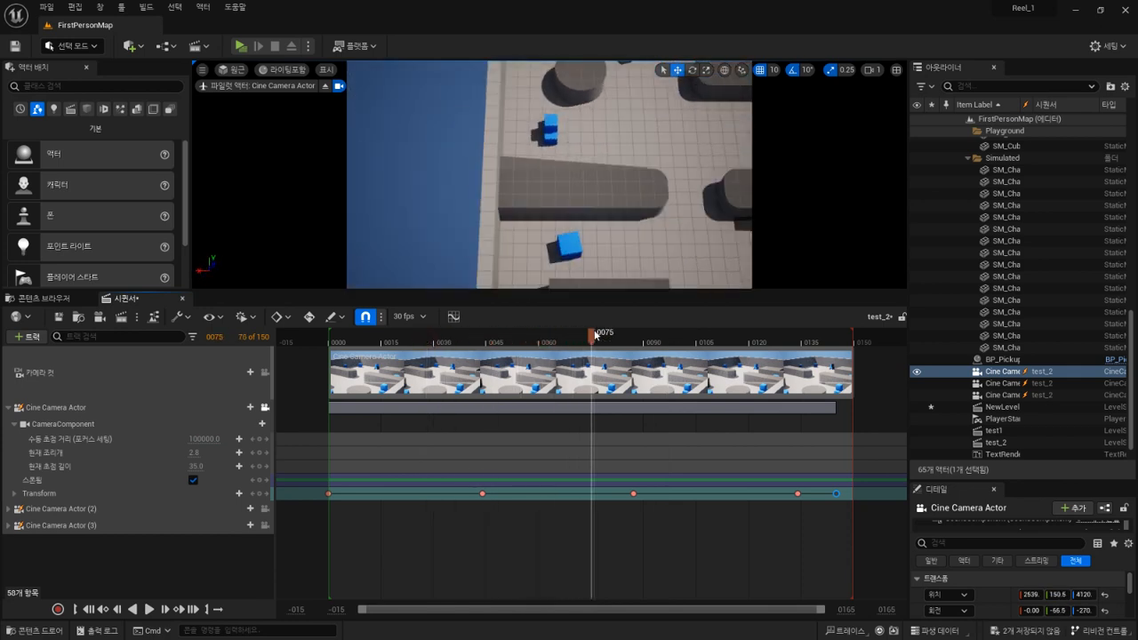
{"action": "left_click", "coordinate": [260, 441]}
Step: Set the Cine Camera Actor's manual focus distance to 0 at frame 92
{"action": "left_click_drag", "start_coordinate": [596, 341], "coordinate": [652, 340]}
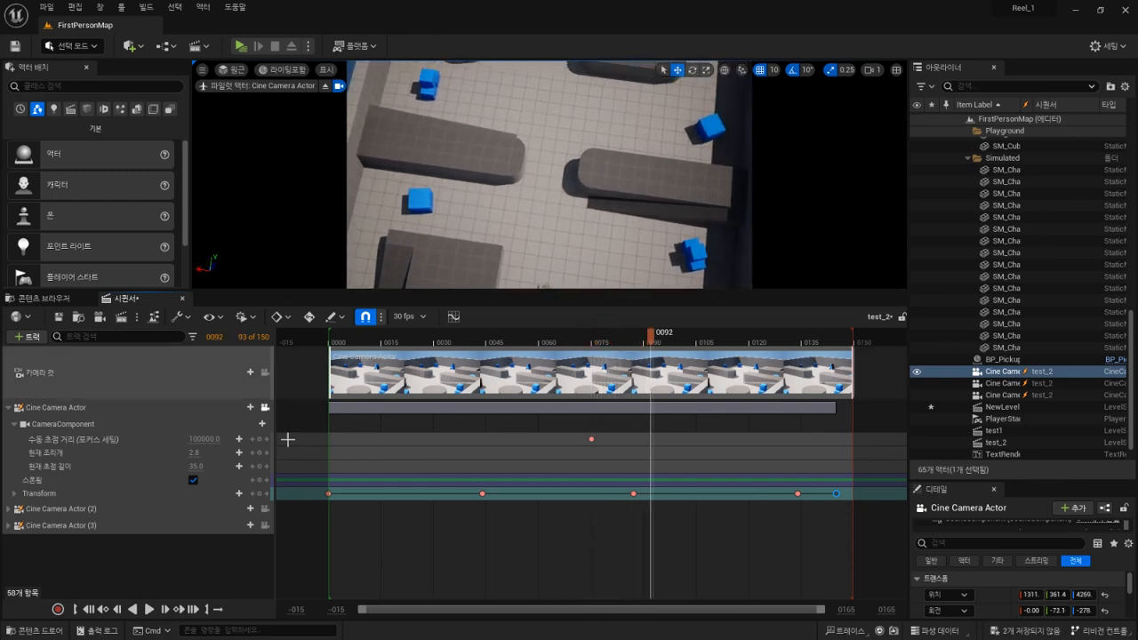
{"action": "left_click", "coordinate": [203, 438]}
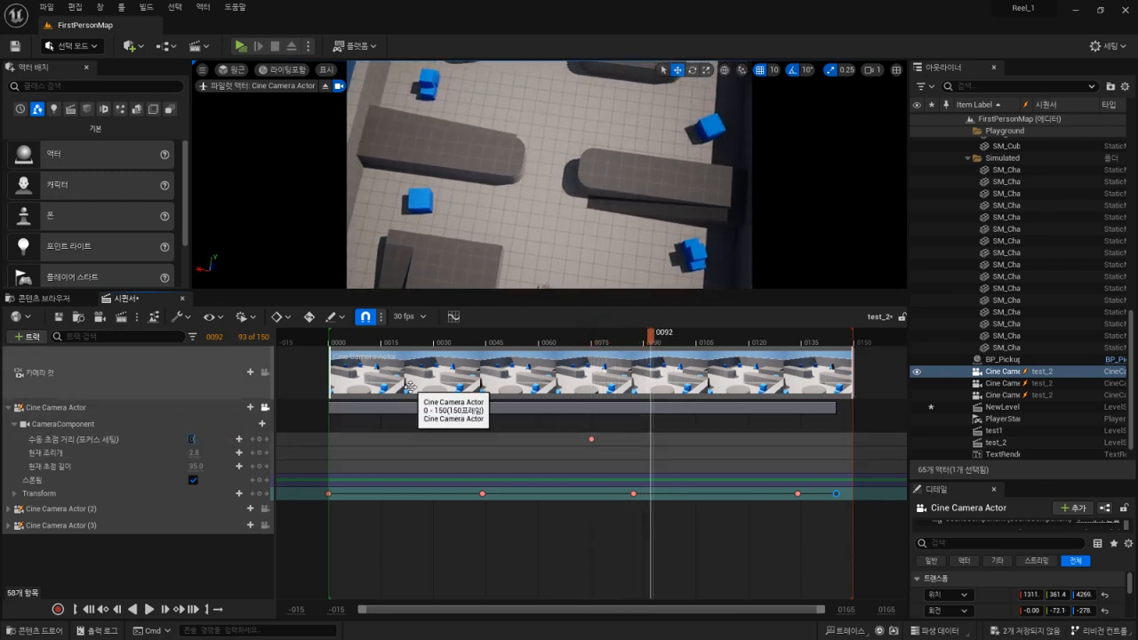
{"action": "type", "text": "0"}
{"action": "key", "text": "Return"}
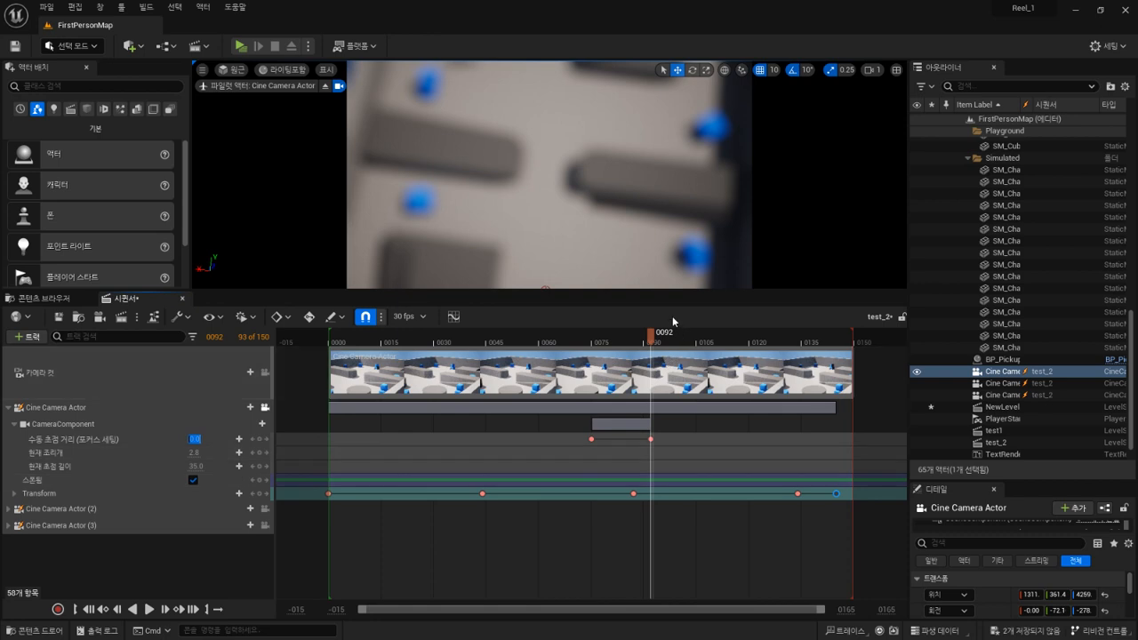
Step: Set the manual focus distance to 500 at frame 120 and play the sequence to check the focus change
{"action": "left_click_drag", "start_coordinate": [649, 347], "coordinate": [749, 338]}
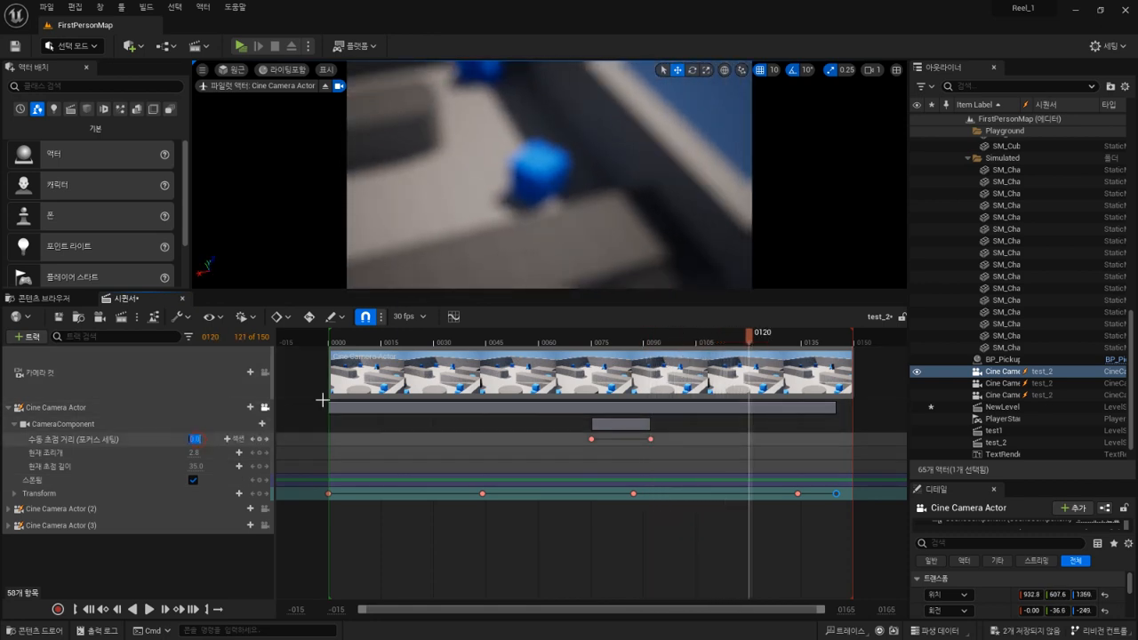
{"action": "key", "text": "Return"}
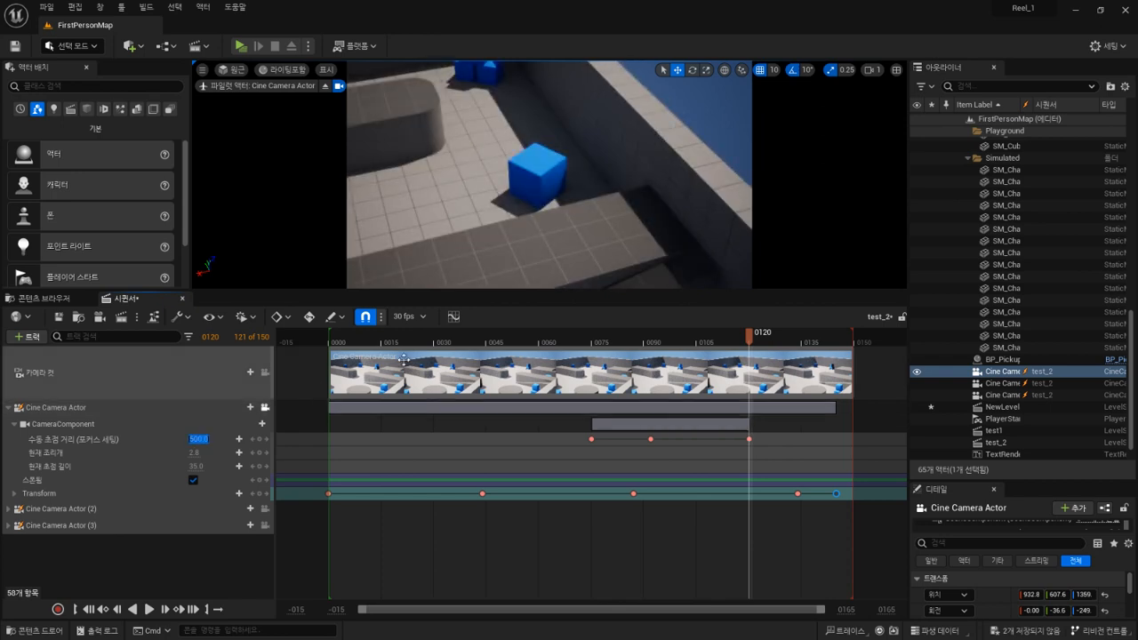
{"action": "mouse_move", "coordinate": [749, 337]}
{"action": "left_mouse_down"}
{"action": "mouse_move", "coordinate": [540, 338]}
{"action": "mouse_move", "coordinate": [584, 338]}
{"action": "mouse_move", "coordinate": [623, 366]}
{"action": "mouse_move", "coordinate": [735, 347]}
{"action": "left_mouse_up"}
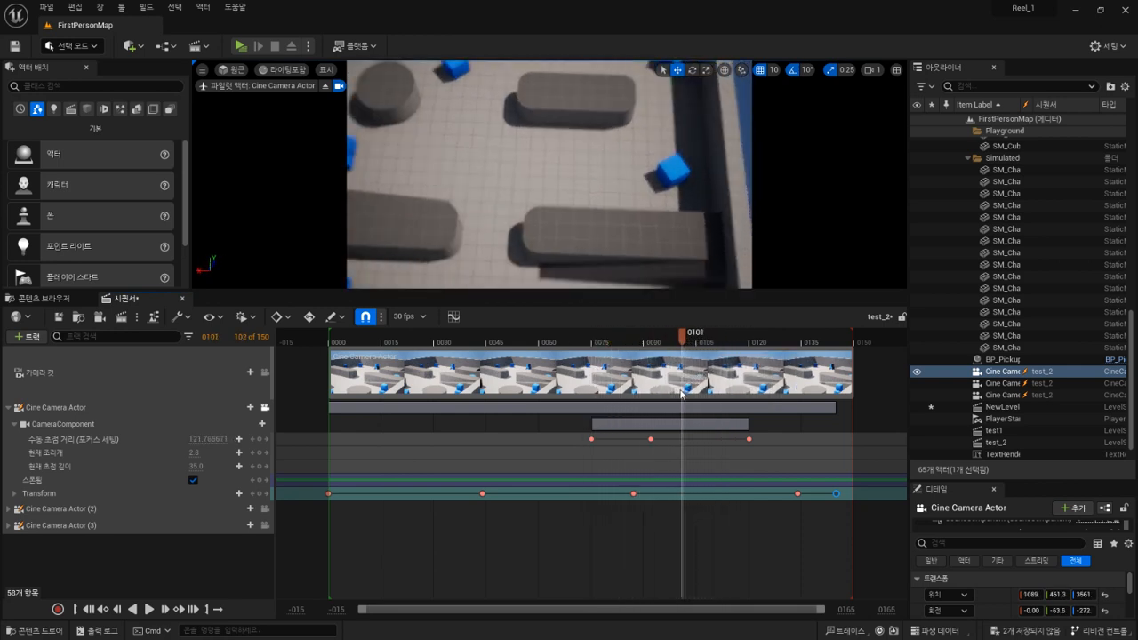
{"action": "left_click_drag", "start_coordinate": [680, 394], "coordinate": [536, 427]}
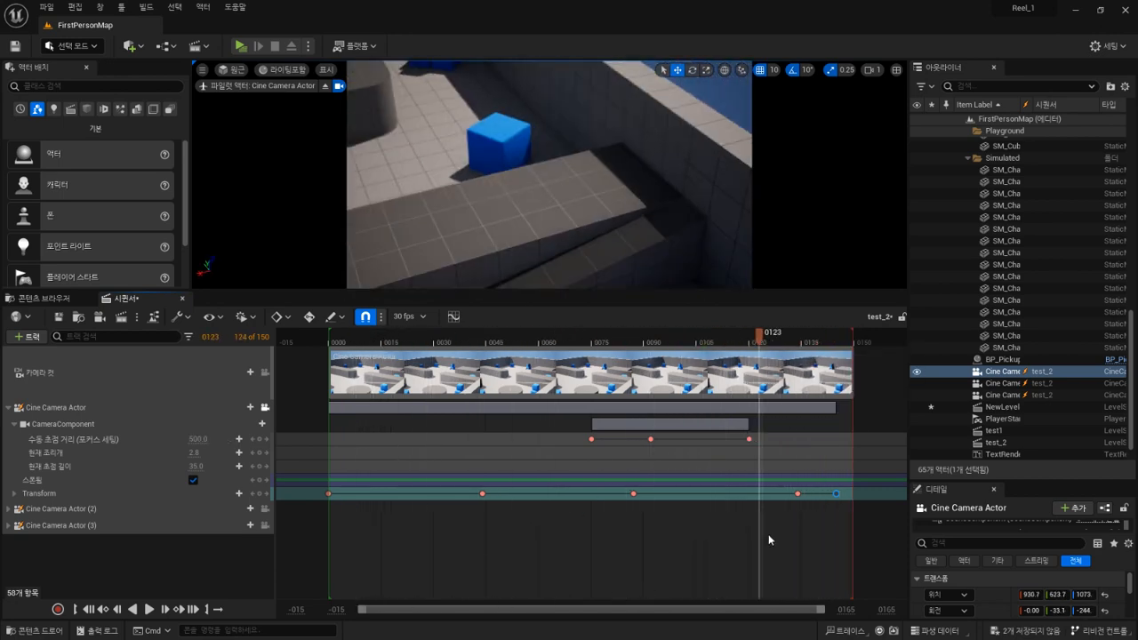
{"action": "left_click_drag", "start_coordinate": [689, 521], "coordinate": [344, 514]}
{"action": "key", "text": "space"}
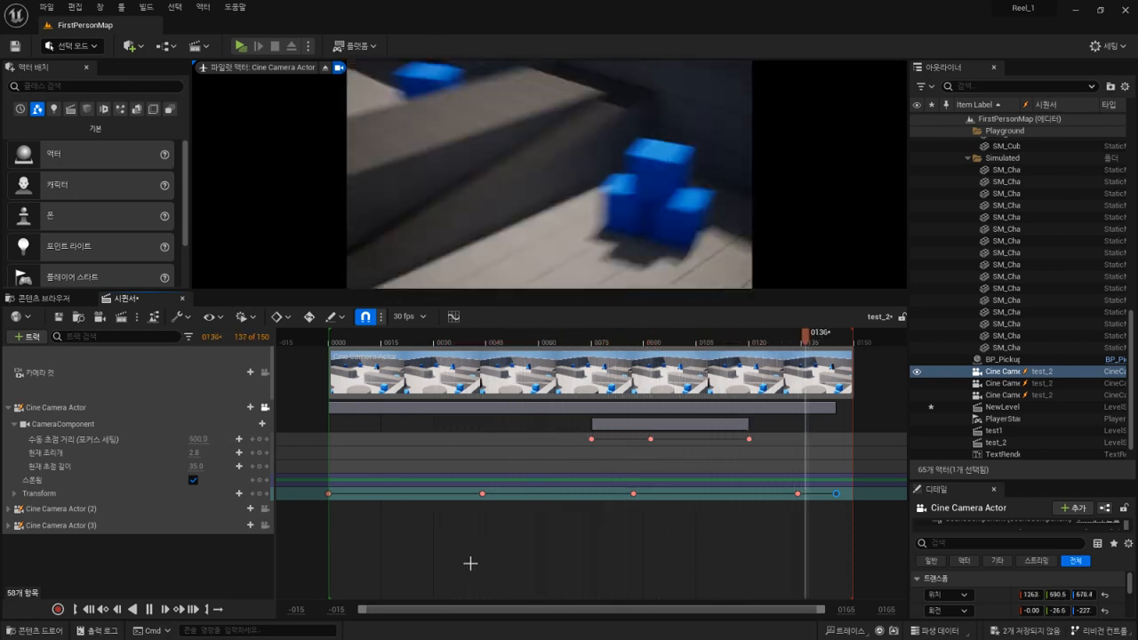
Step: Collapse the Cine Camera Actor track and delete the existing section from the camera cuts track
{"action": "left_click", "coordinate": [9, 408]}
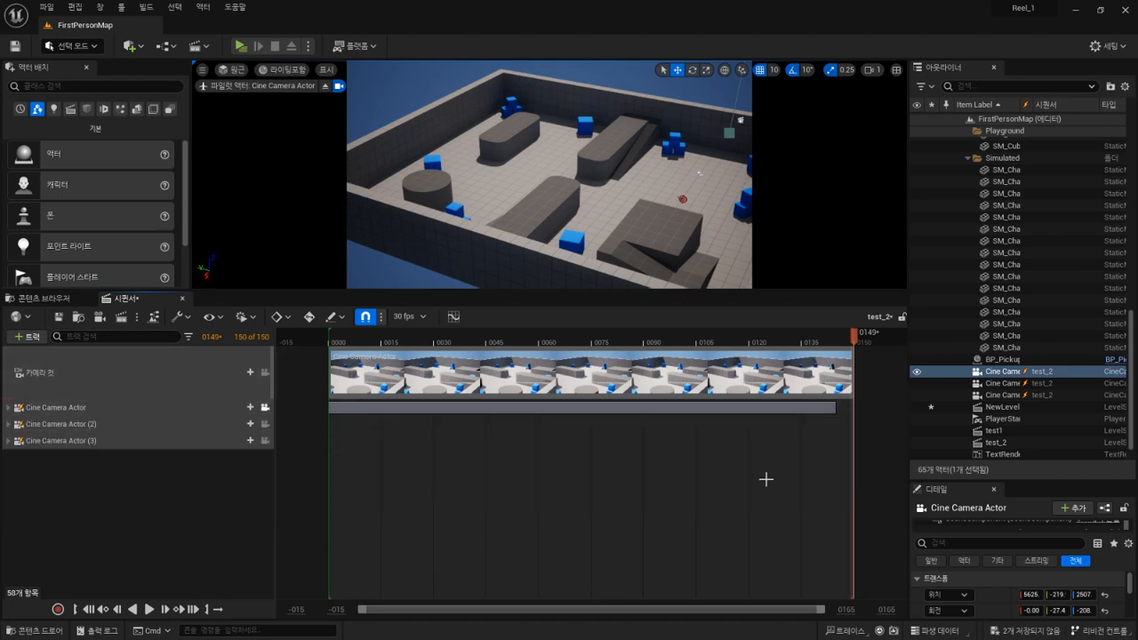
{"action": "left_click_drag", "start_coordinate": [855, 337], "coordinate": [475, 349]}
{"action": "left_click", "coordinate": [373, 374]}
{"action": "key", "text": "Delete"}
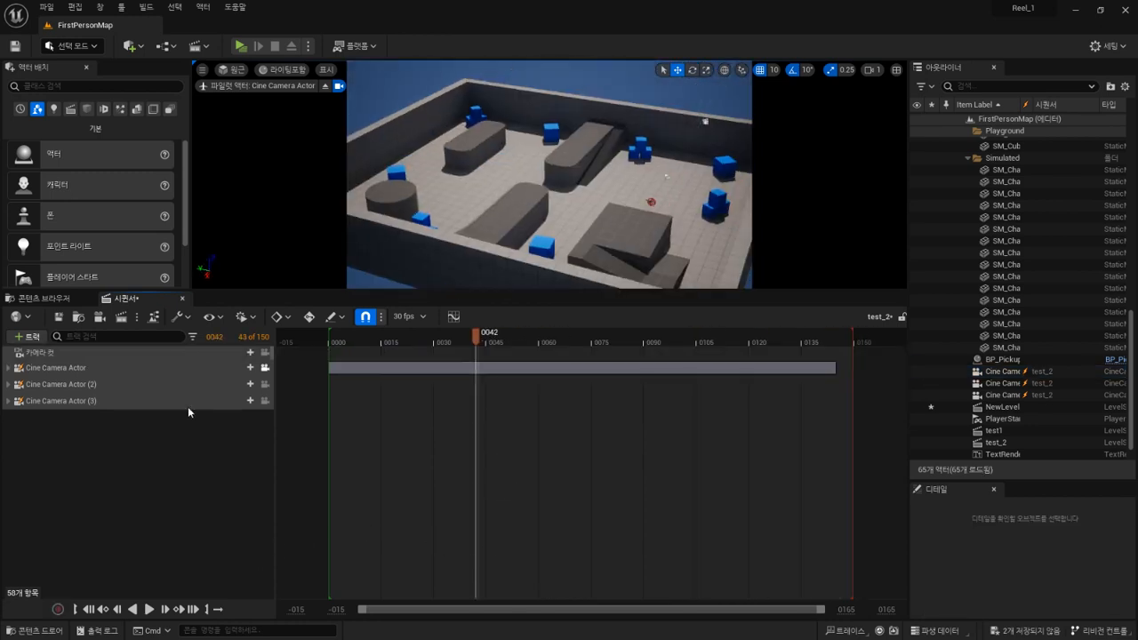
Step: Add a camera cut to the first Cine Camera Actor at frame 0
{"action": "left_click", "coordinate": [227, 352]}
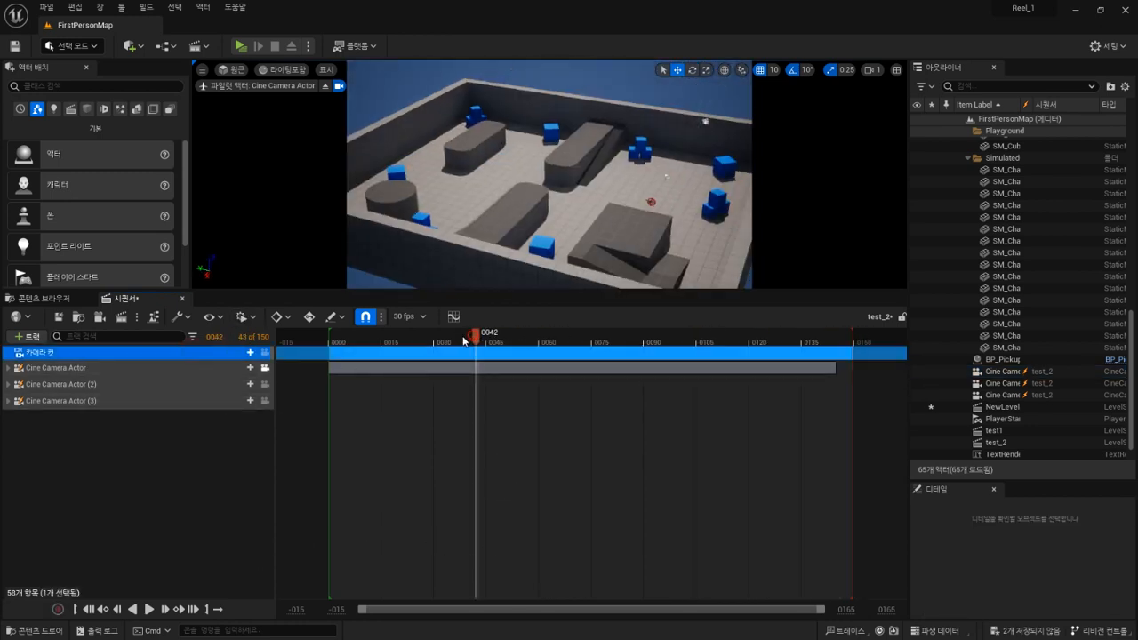
{"action": "left_click_drag", "start_coordinate": [475, 339], "coordinate": [326, 348]}
{"action": "left_click", "coordinate": [265, 353]}
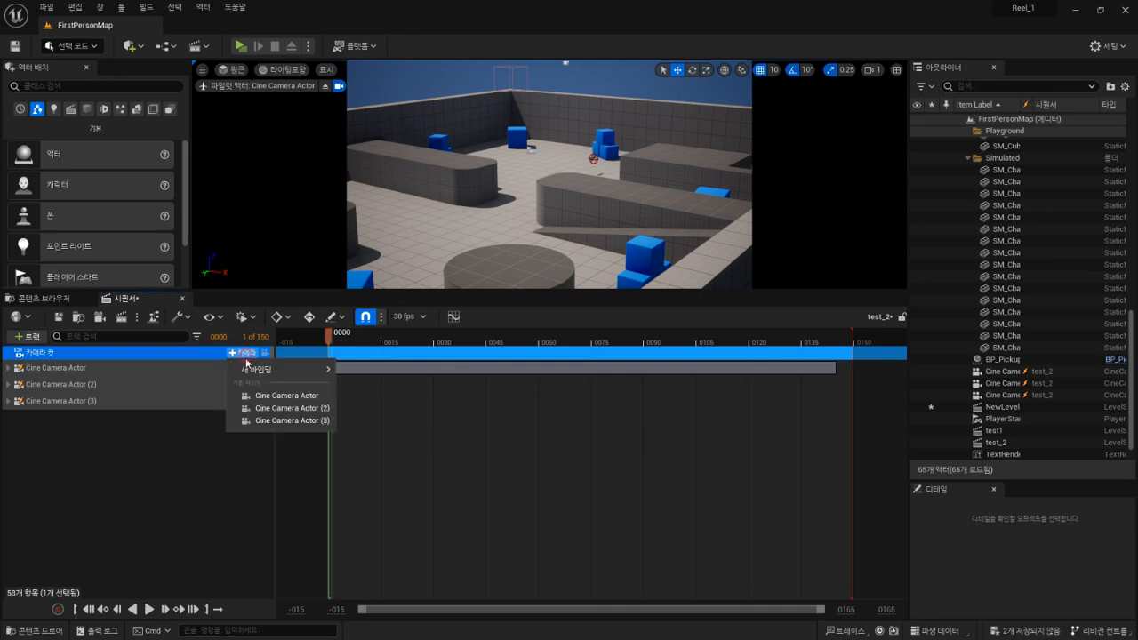
{"action": "left_click", "coordinate": [287, 394]}
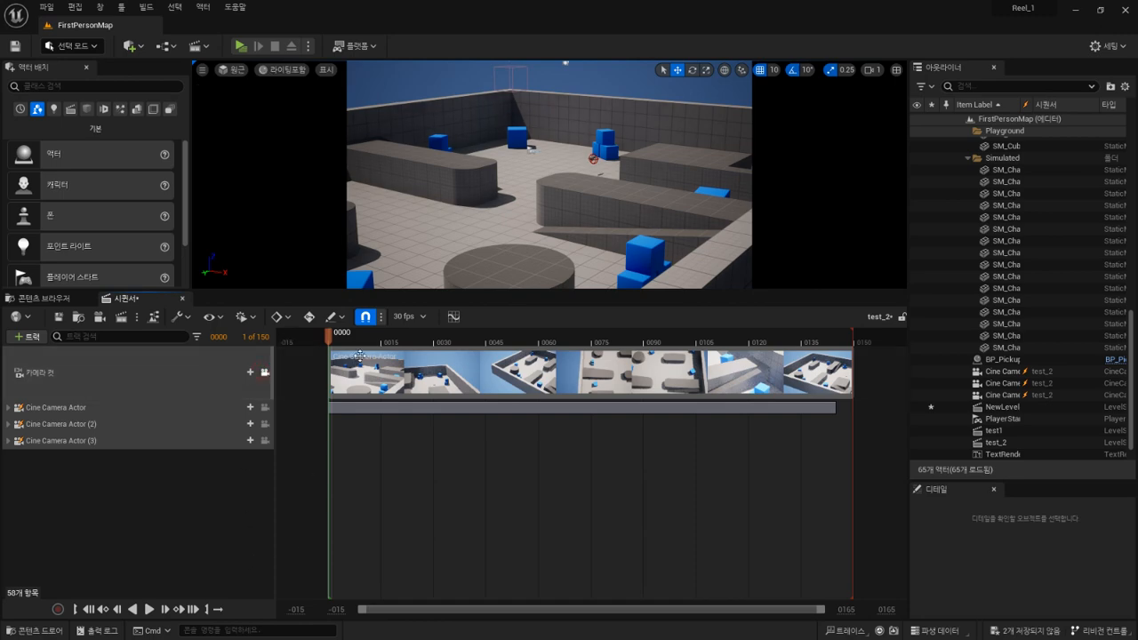
Step: Add a camera cut to Cine Camera Actor (2) at frame 33
{"action": "left_click_drag", "start_coordinate": [329, 339], "coordinate": [444, 381]}
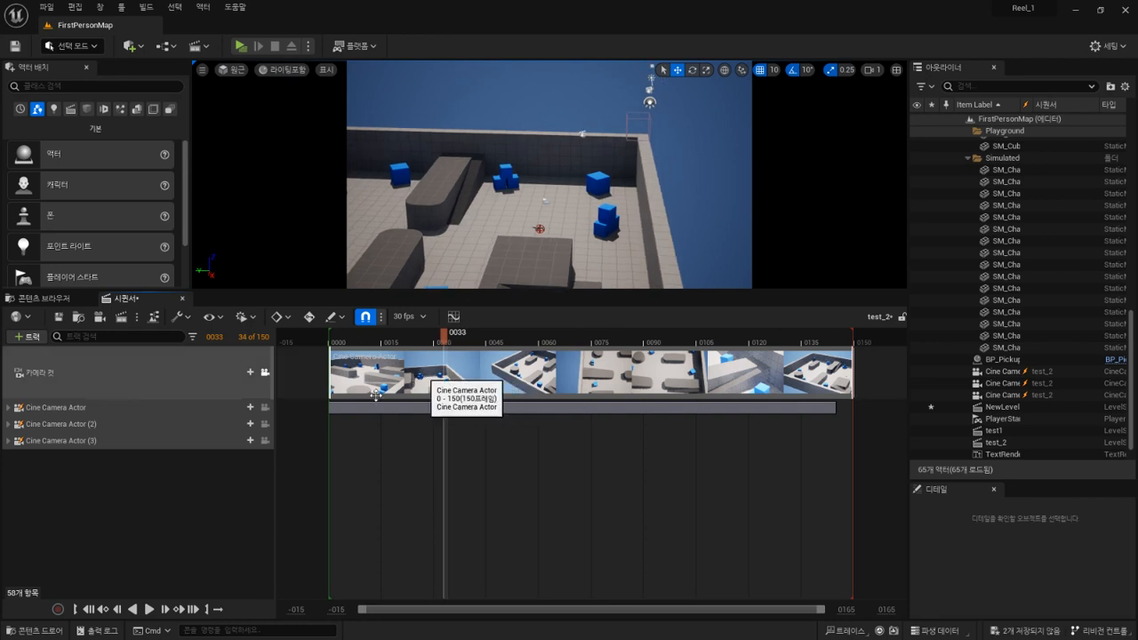
{"action": "left_click", "coordinate": [252, 378]}
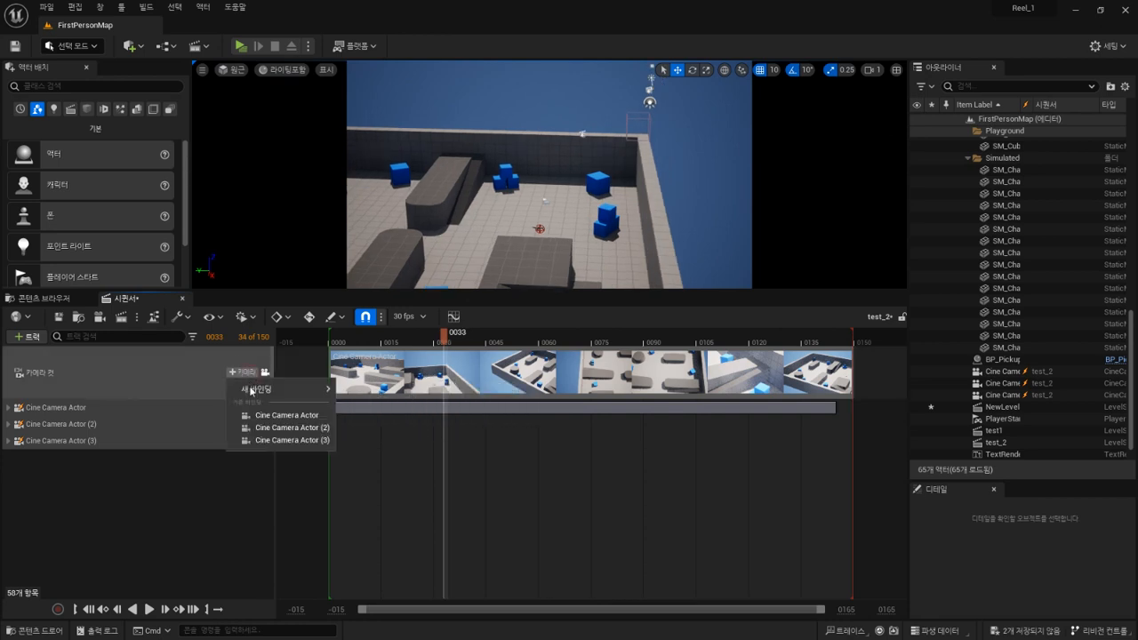
{"action": "left_click", "coordinate": [280, 429]}
Step: Add a camera cut back to the first Cine Camera Actor at frame 66
{"action": "left_click_drag", "start_coordinate": [444, 341], "coordinate": [476, 370]}
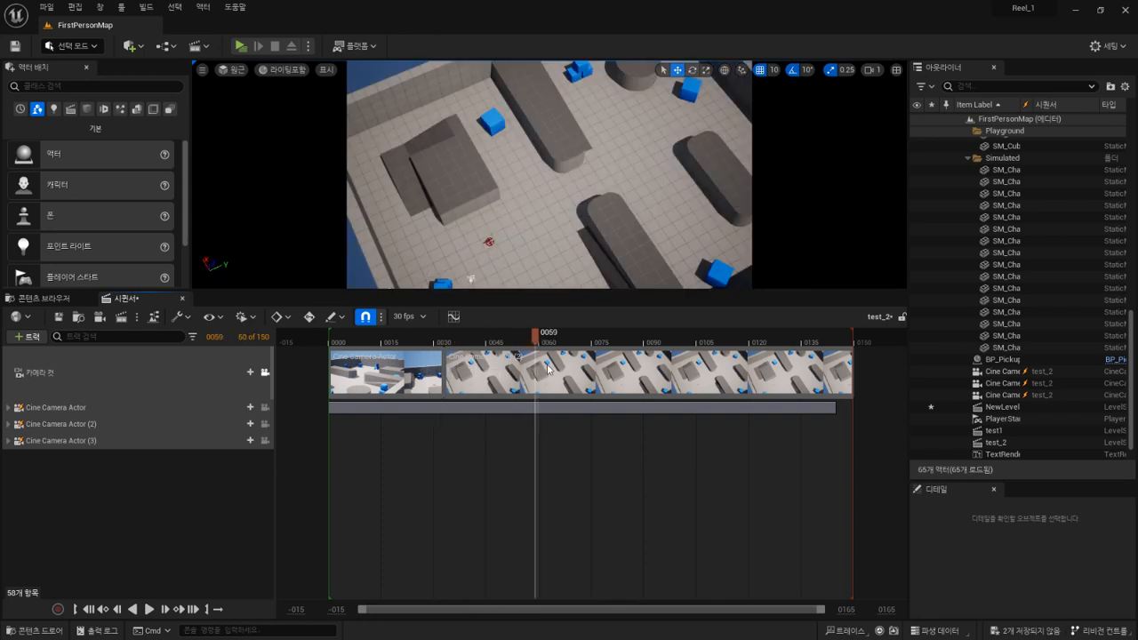
{"action": "left_click", "coordinate": [249, 372]}
{"action": "left_click", "coordinate": [291, 418]}
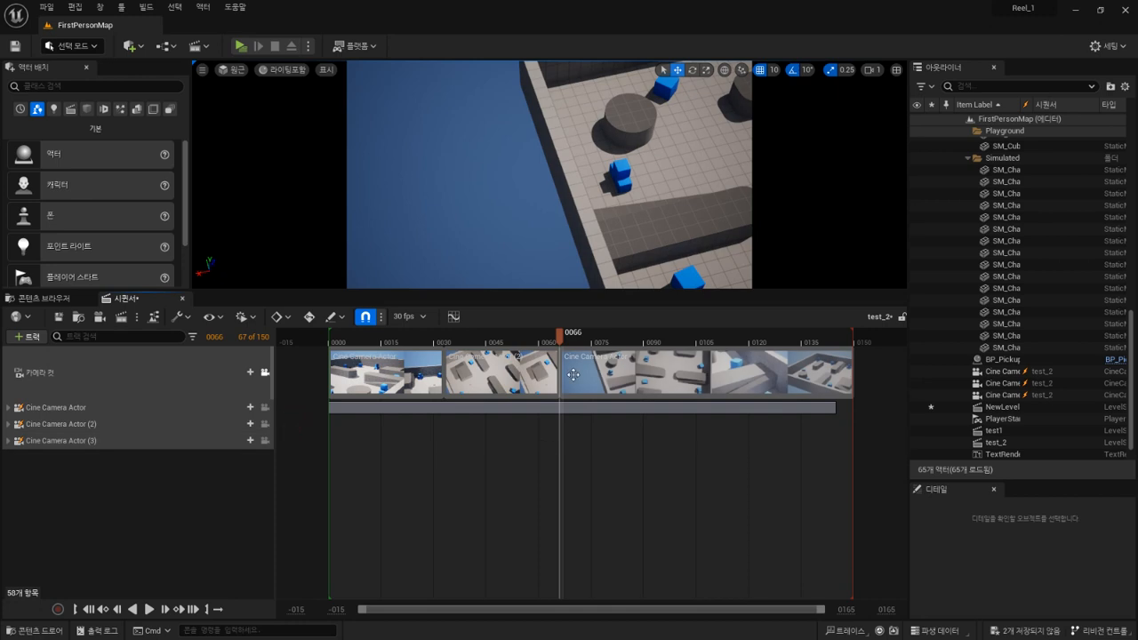
Step: Play and scrub the sequence from the start to review the camera cuts
{"action": "left_click_drag", "start_coordinate": [560, 345], "coordinate": [318, 361]}
{"action": "key", "text": "space"}
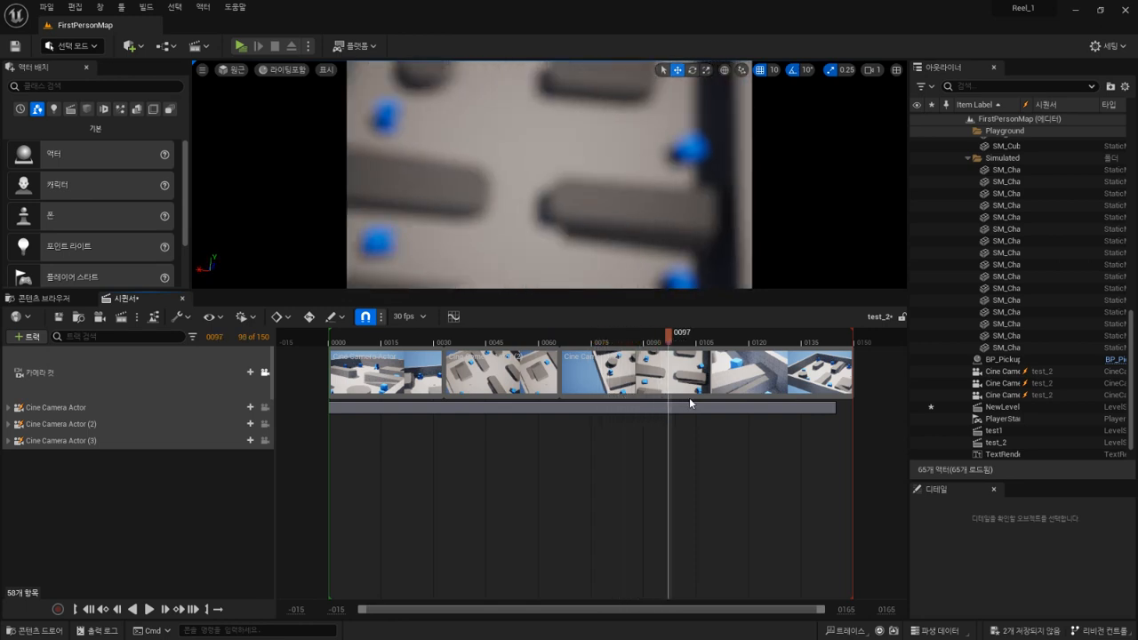
{"action": "left_click_drag", "start_coordinate": [856, 395], "coordinate": [833, 444]}
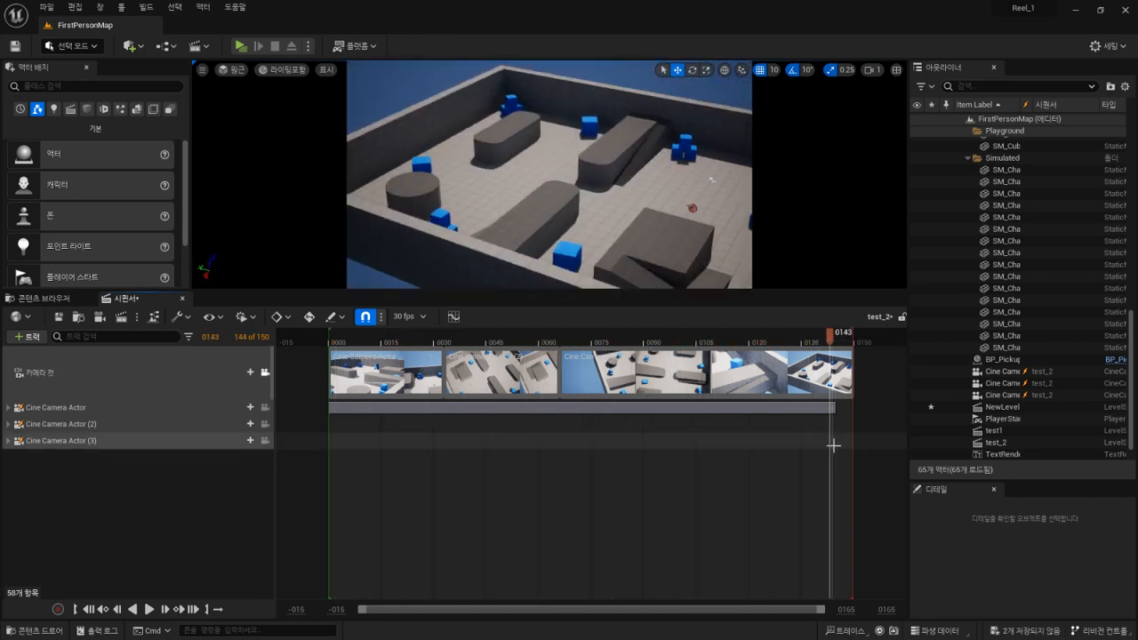